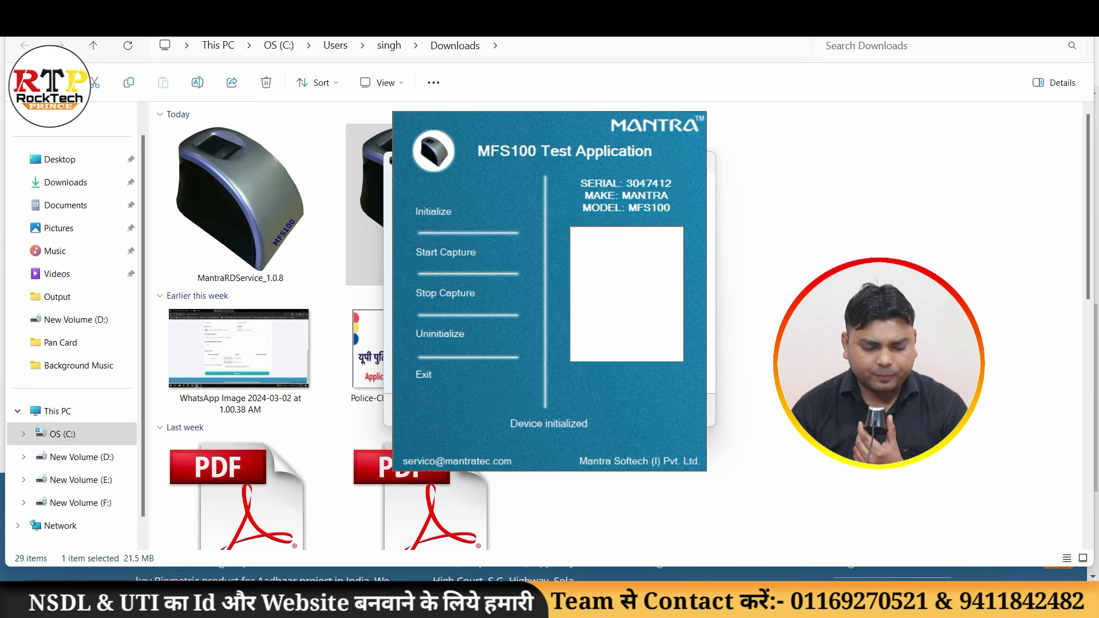
Capture a test fingerprint in the MFS100 Test Application, dismiss the result, and exit the application.
left_click(446, 253)
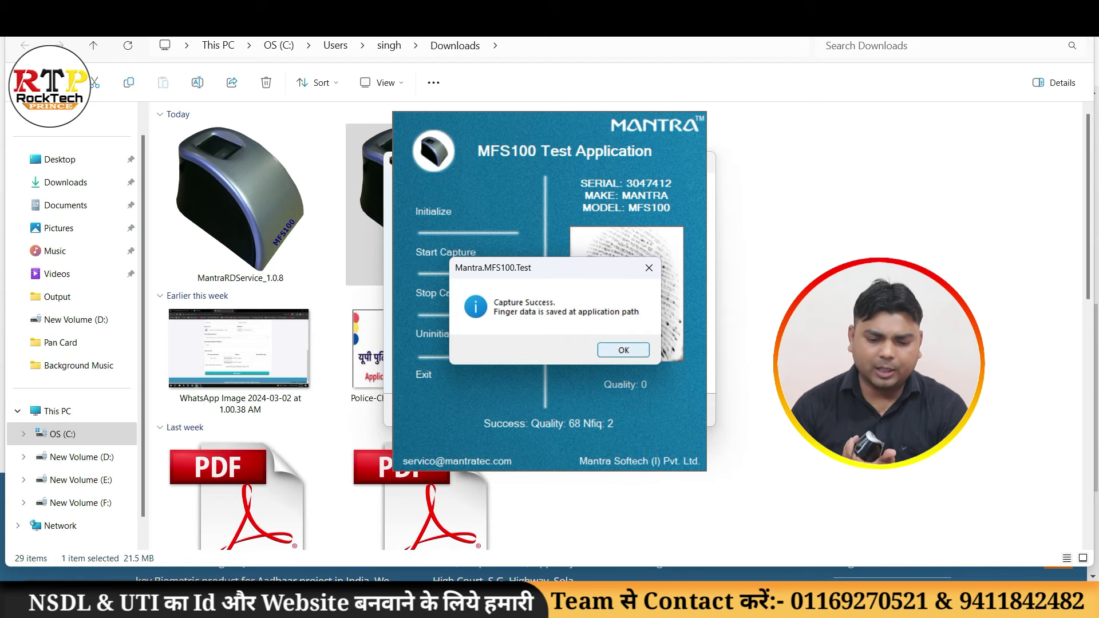
key("Return")
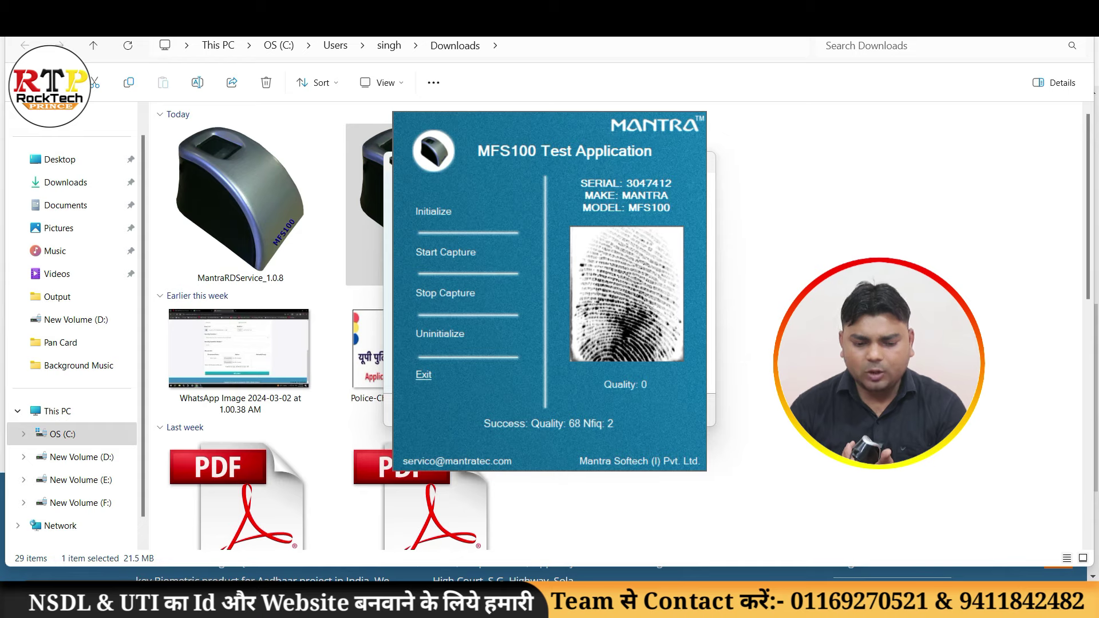
left_click(424, 374)
key("Return")
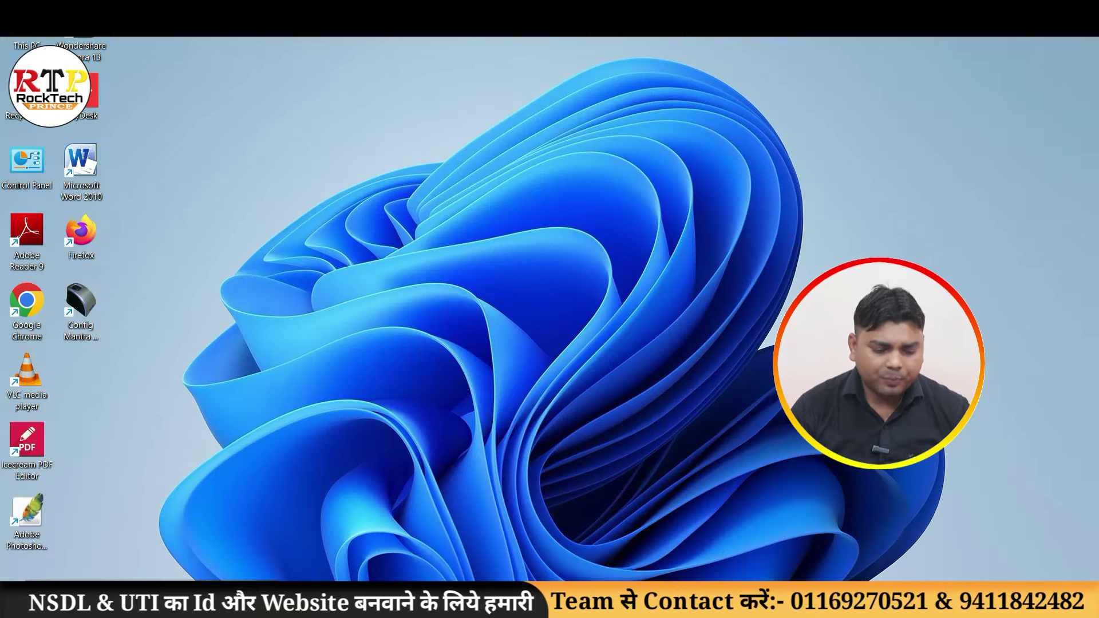
Open the Program Files folder on the OS (C:) drive in File Explorer.
key("super+e")
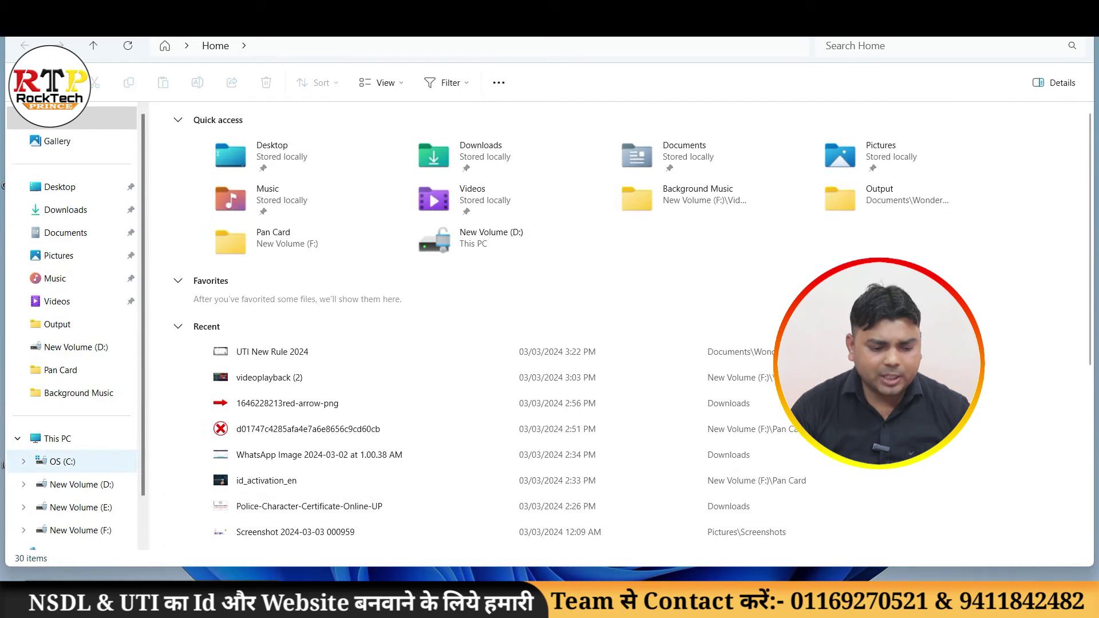
left_click(63, 462)
key("alt+Up")
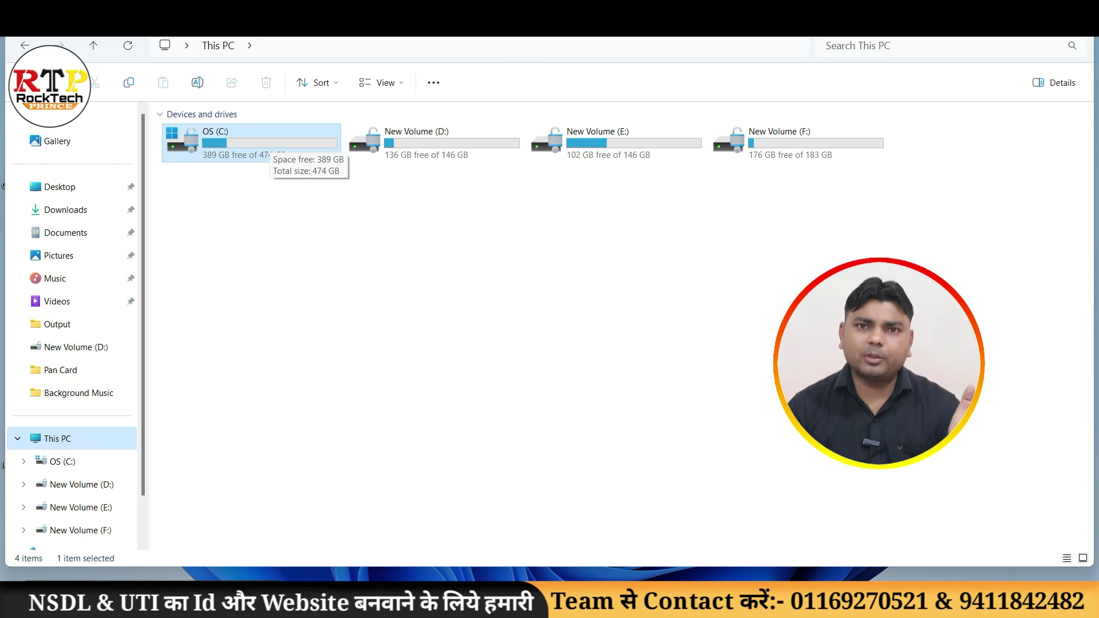
key("Return")
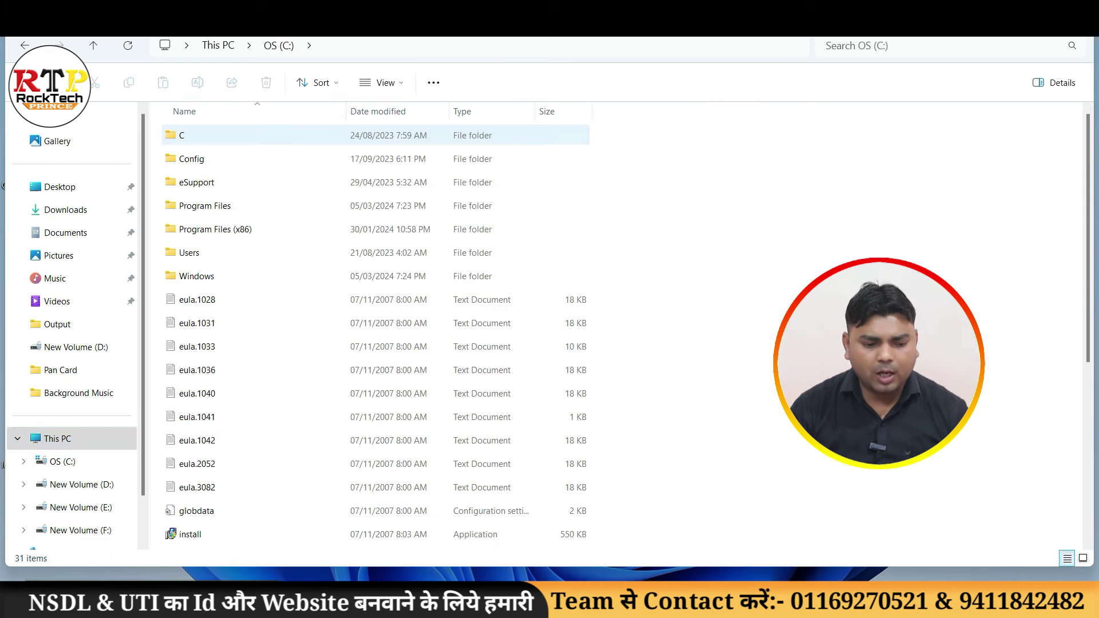
key("Return")
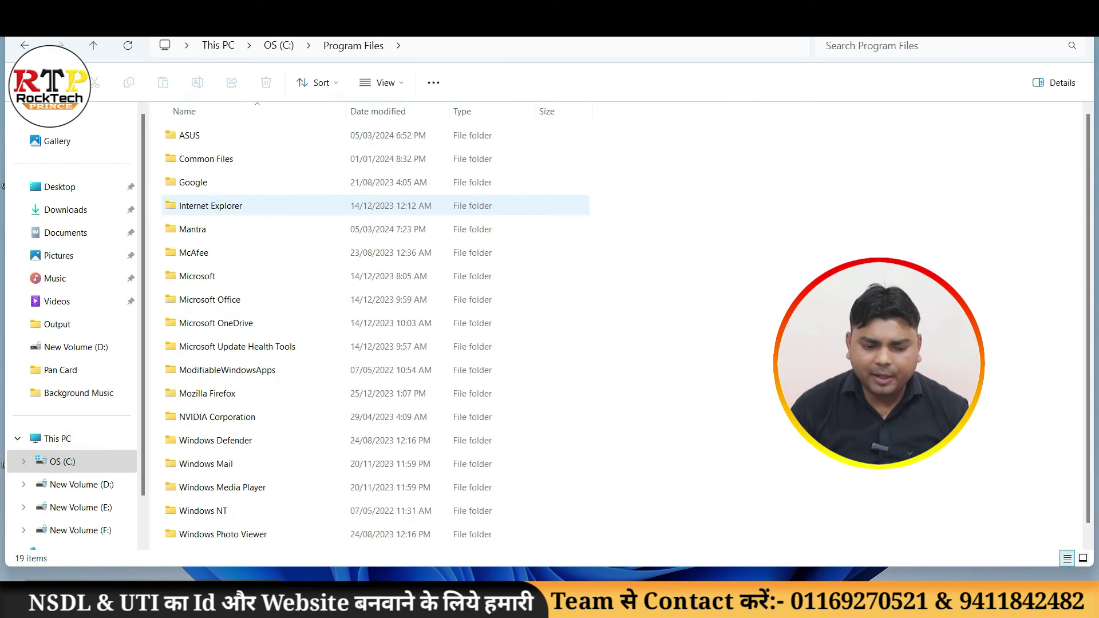
Open the Mantra folder, and in its RDService folder open the MFS100 folder.
key("Down")
key("Down")
key("Up")
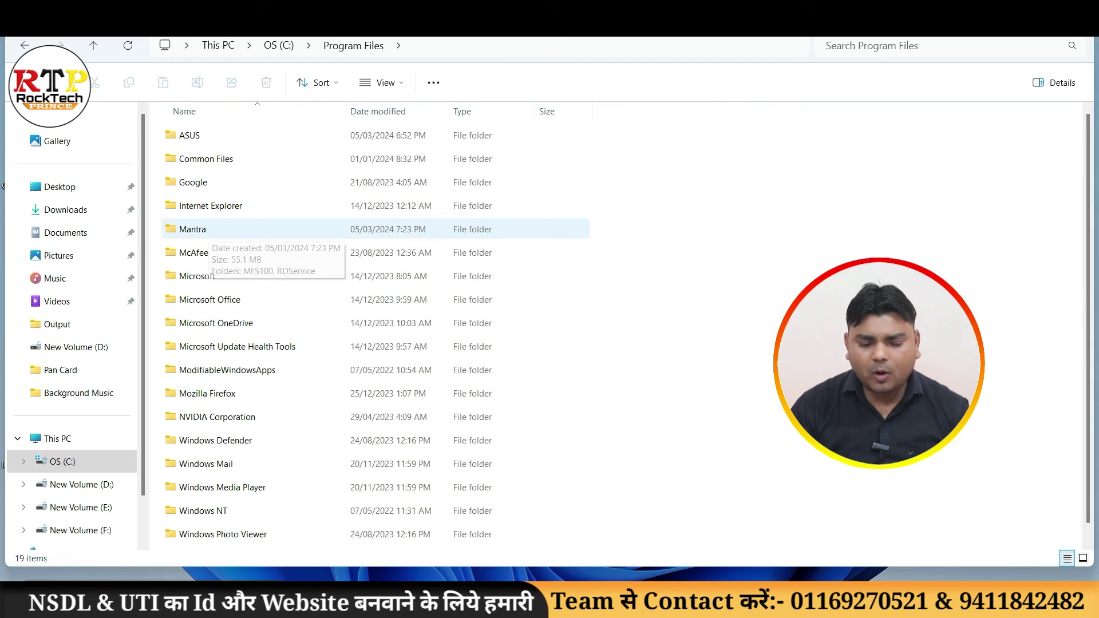
key("Return")
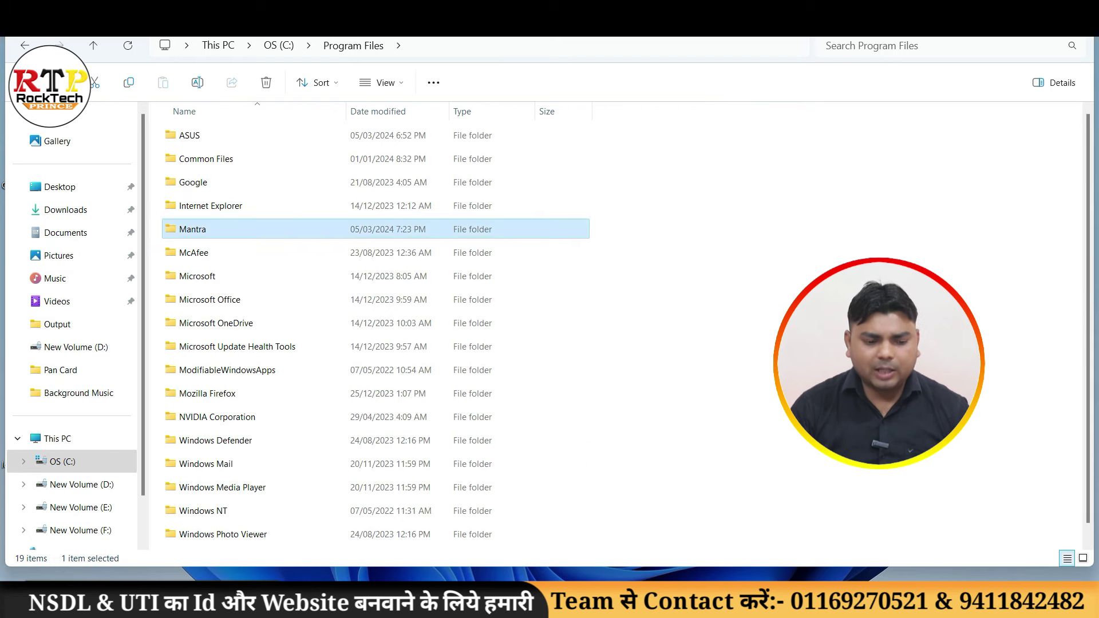
key("Down")
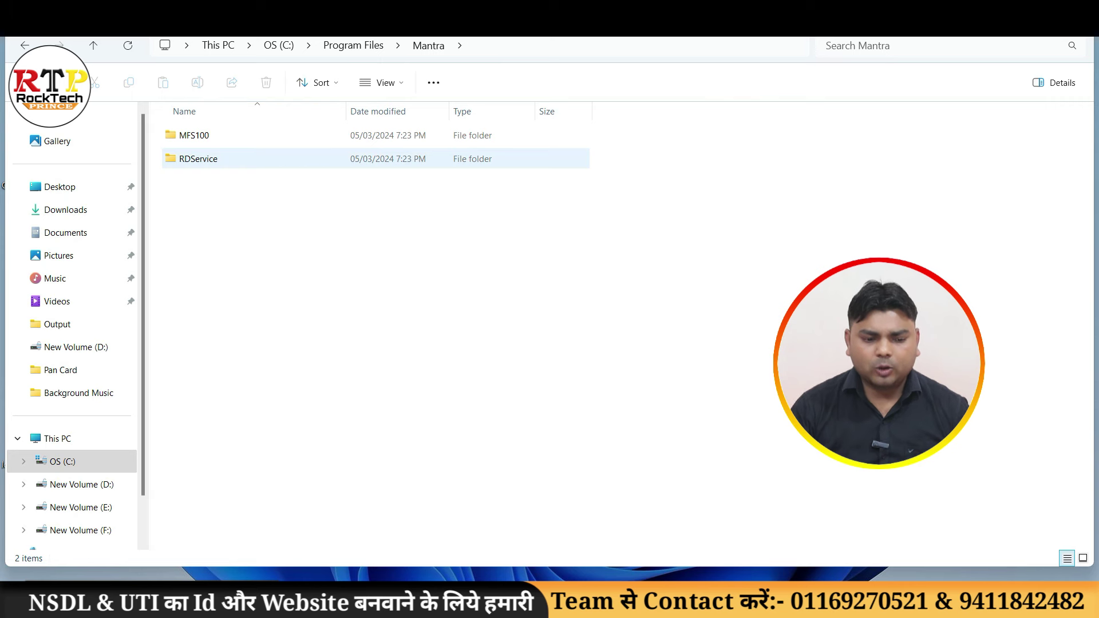
key("Return")
key("Down")
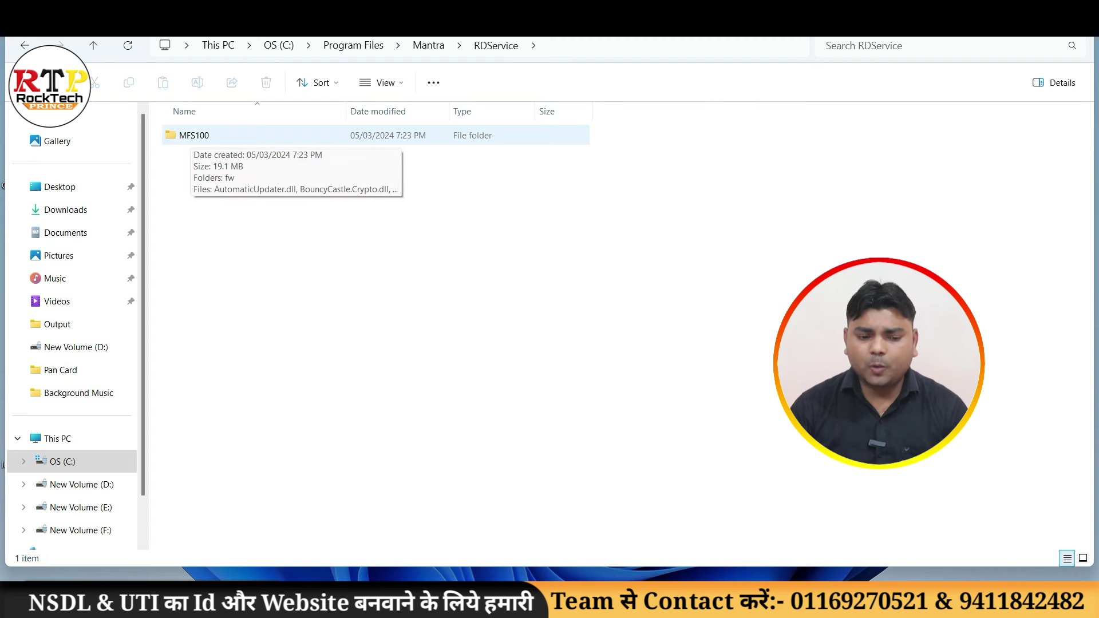
key("Return")
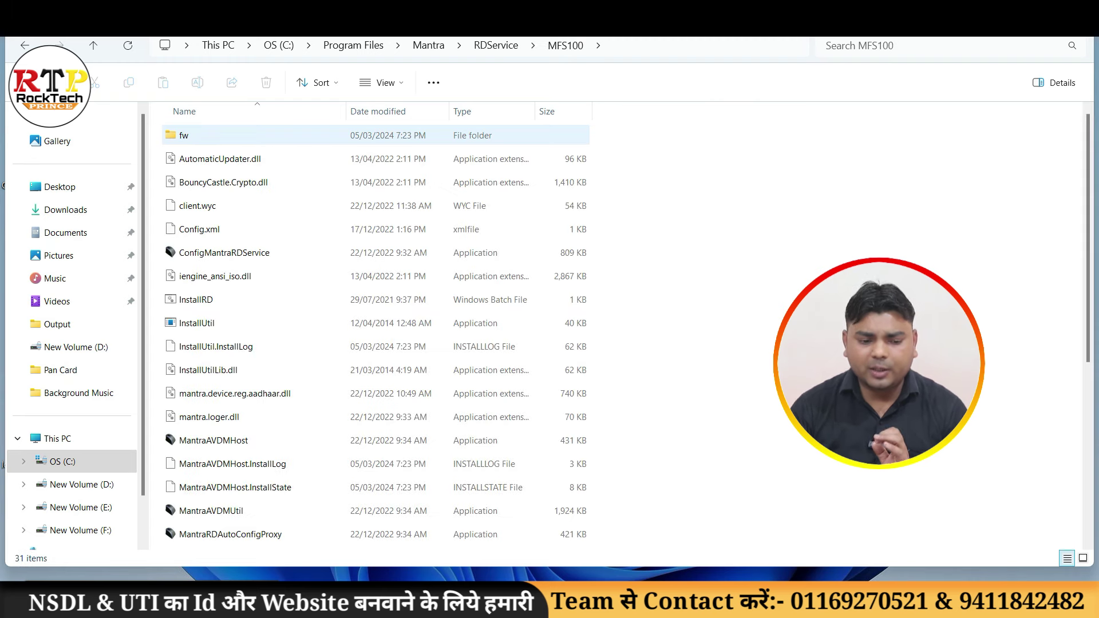
Look through the contents of the MFS100 folder and select all of its items.
scroll(378, 326, "down", 5)
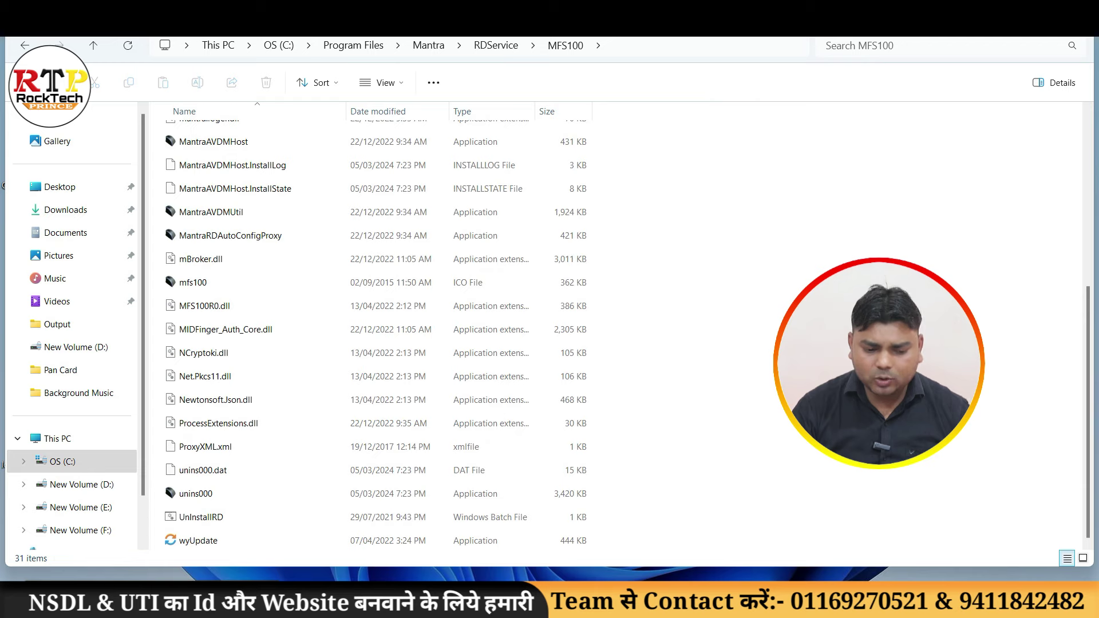
scroll(378, 332, "up", 3)
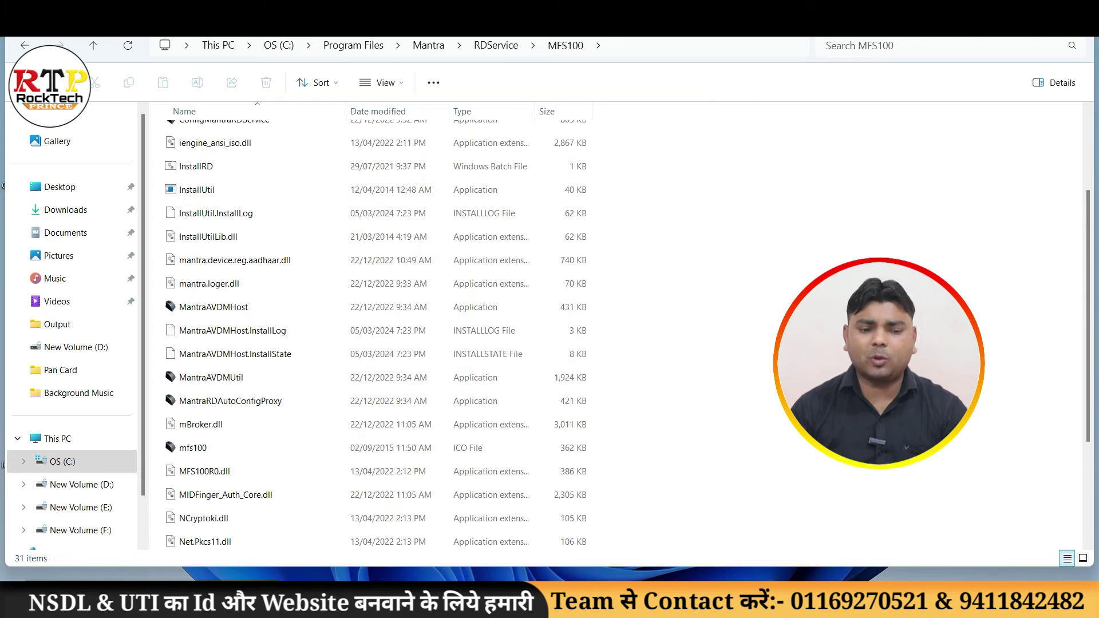
scroll(378, 326, "up", 3)
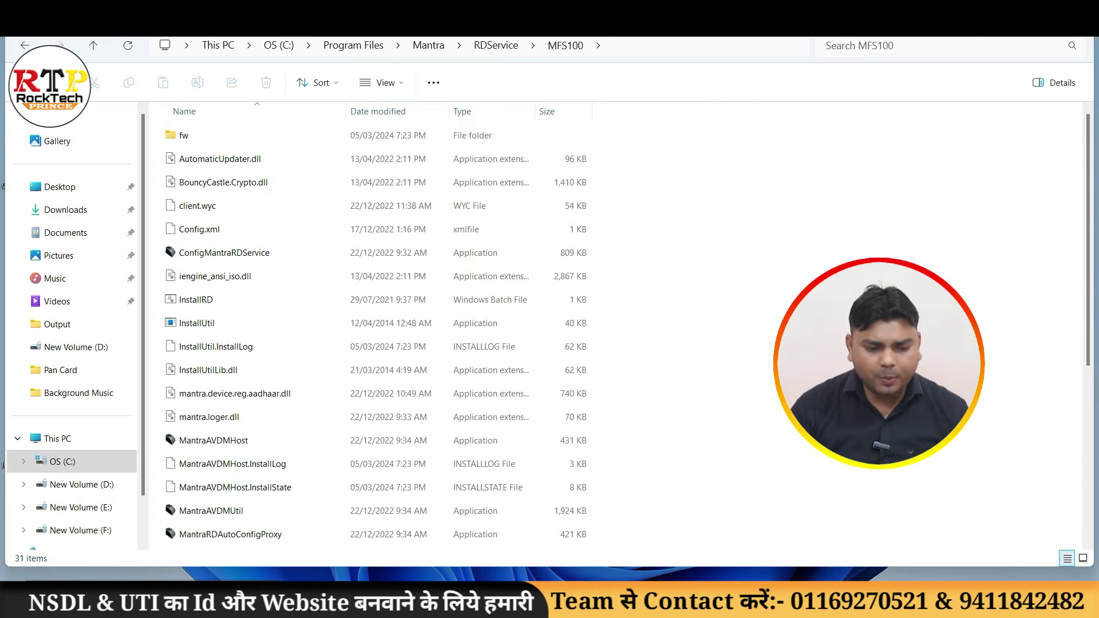
left_click(376, 277)
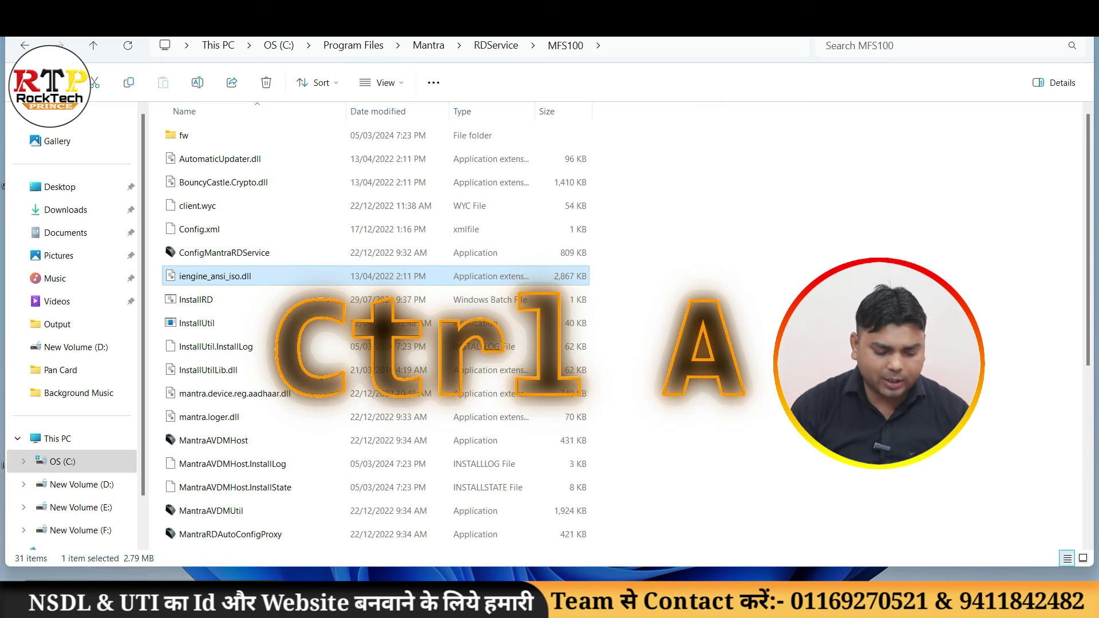
key("ctrl+a")
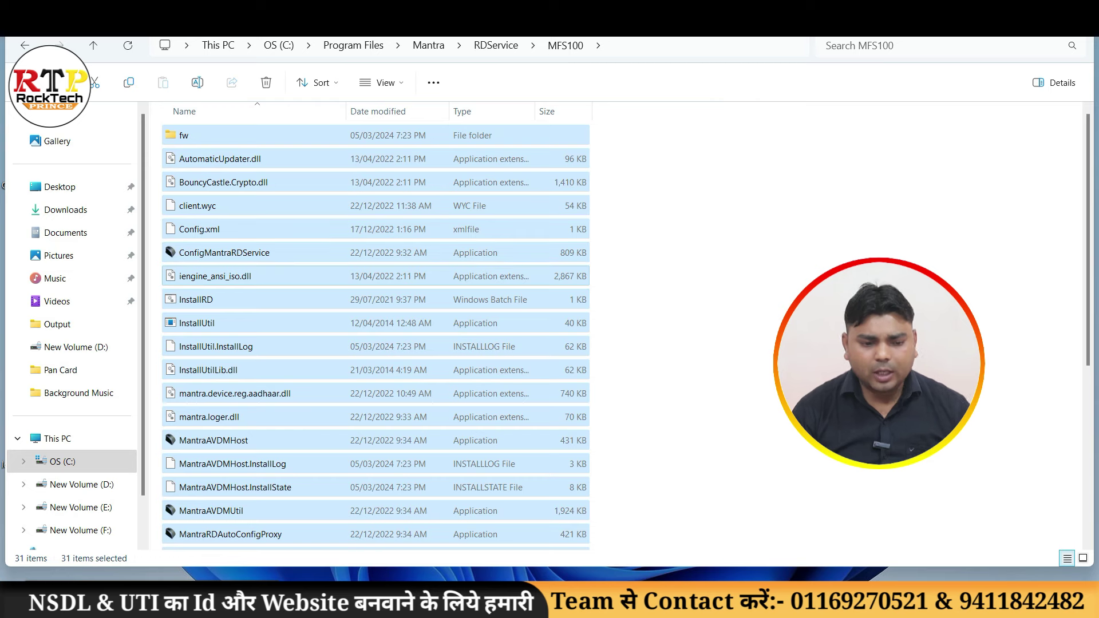
key("Delete")
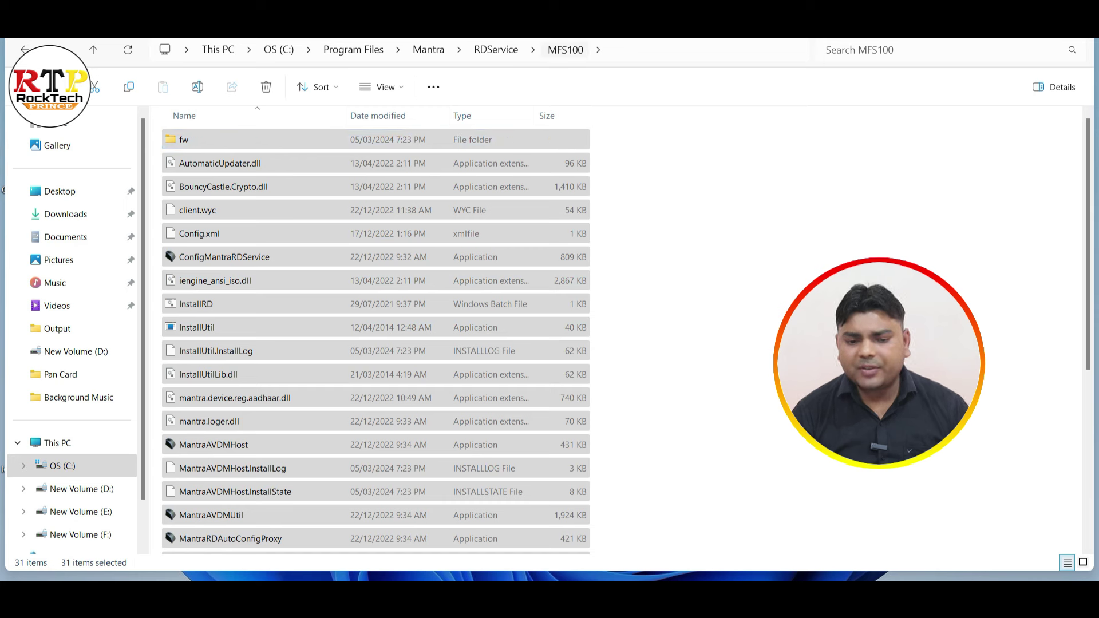
Copy the full path of the MFS100 folder to the clipboard.
left_click(628, 50)
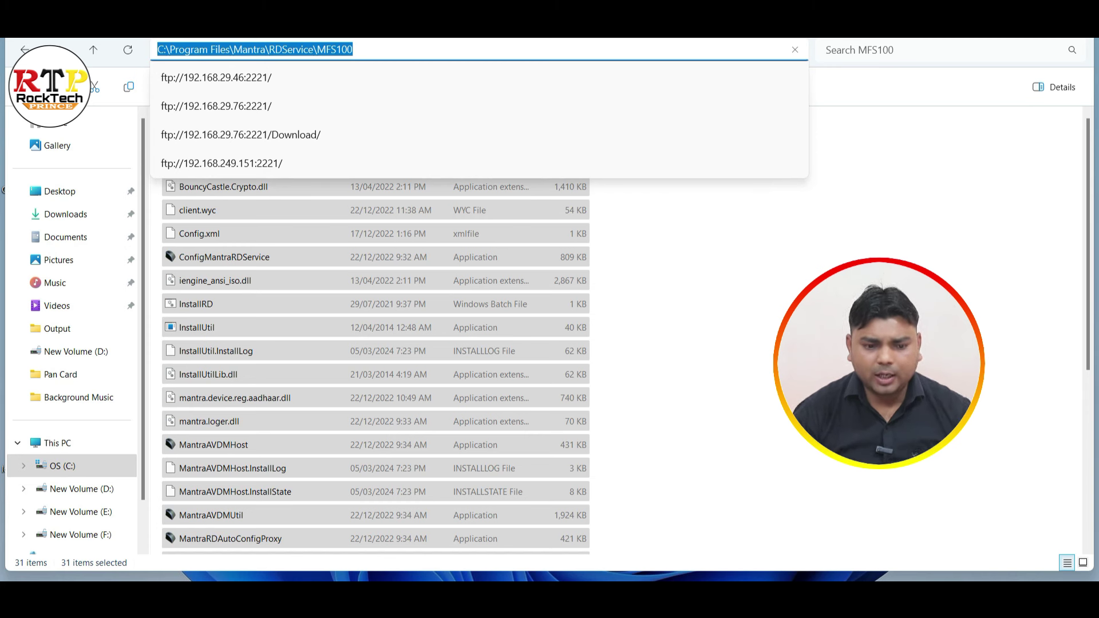
right_click(316, 50)
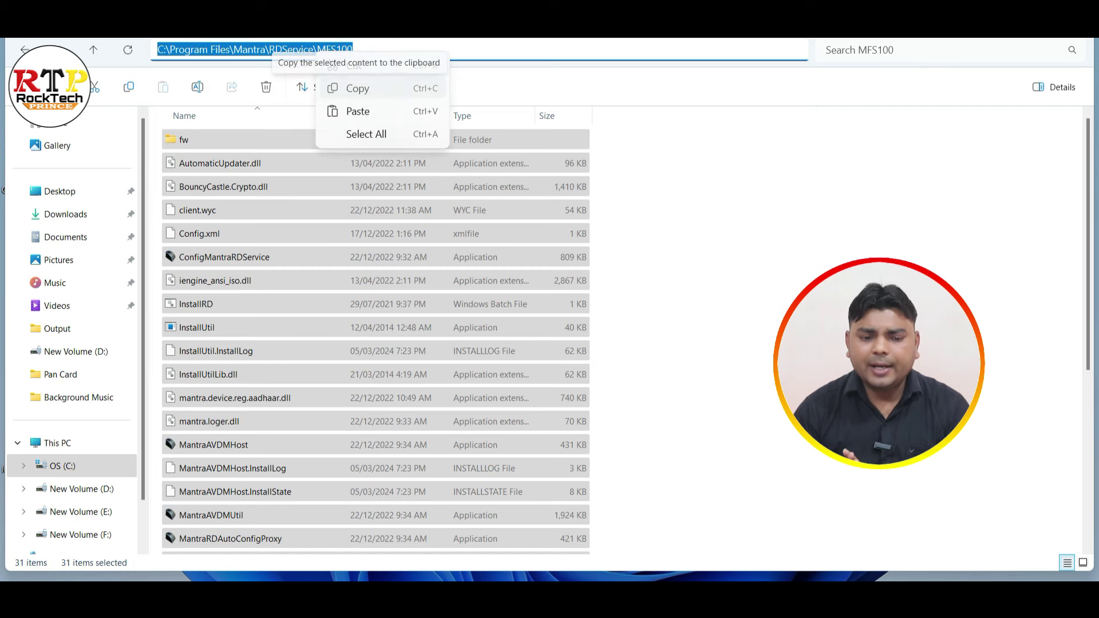
left_click(357, 89)
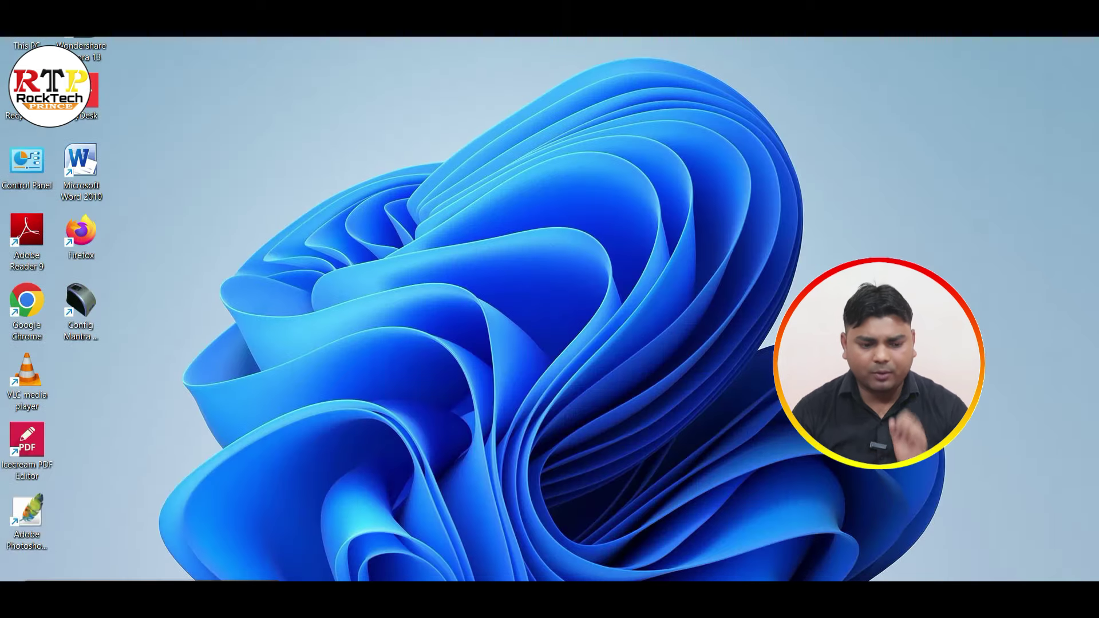
Open Control Panel, search its settings for "edit", and open the environment variables for your account.
key("super+s")
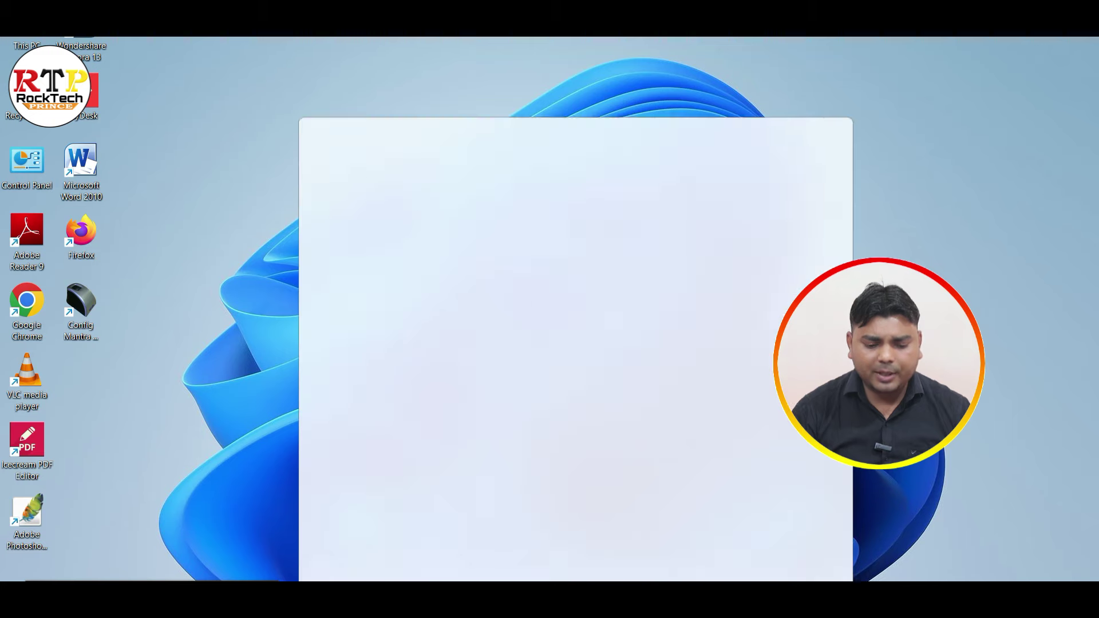
type("con")
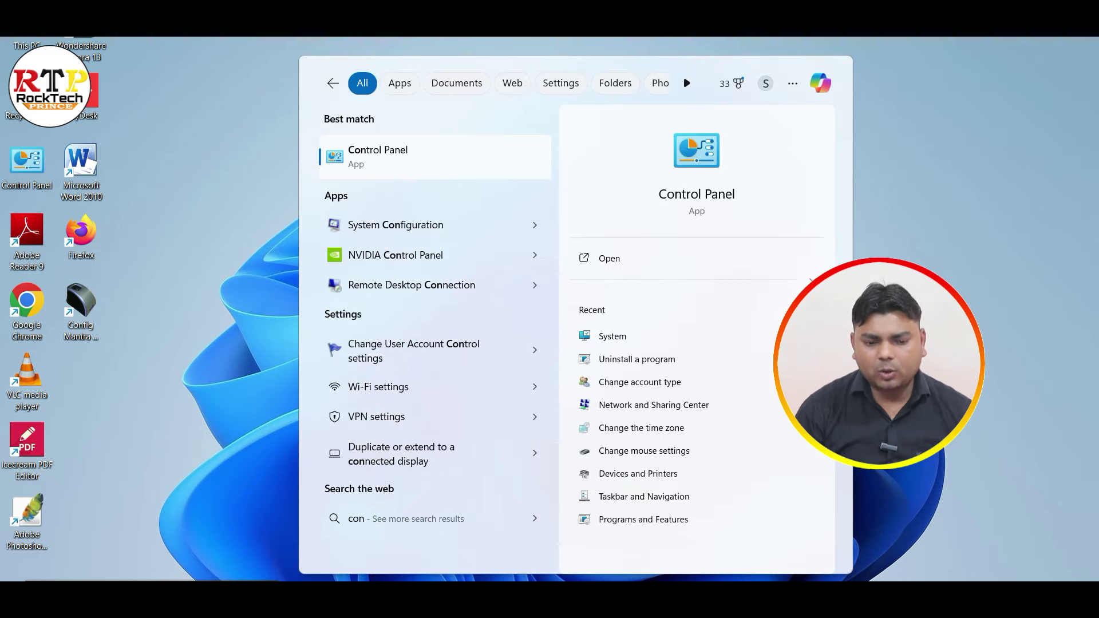
key("Return")
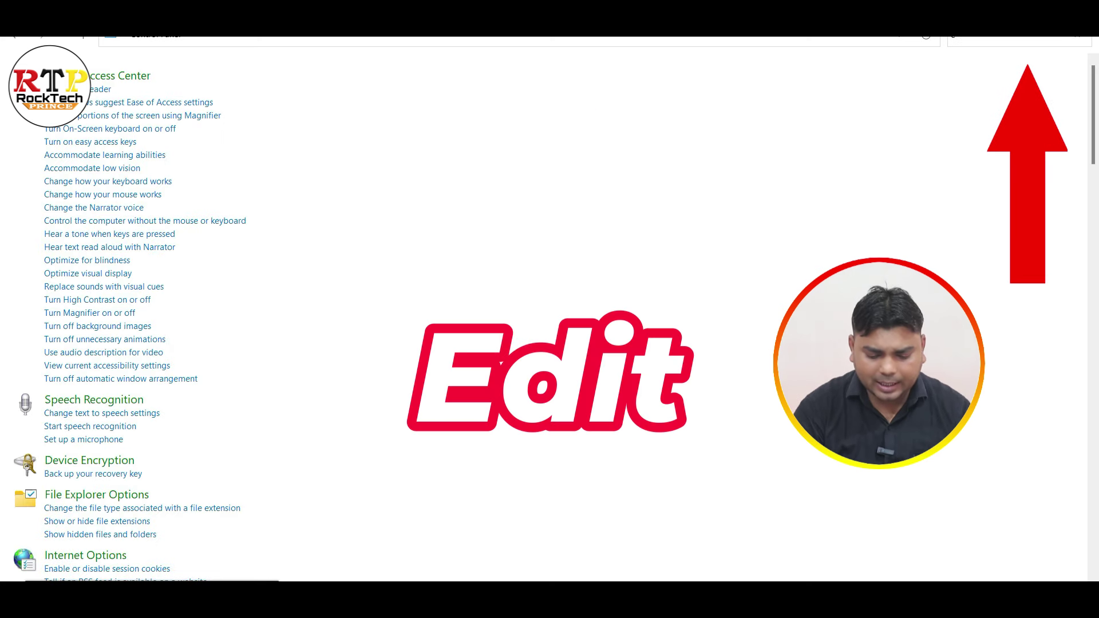
type("edit")
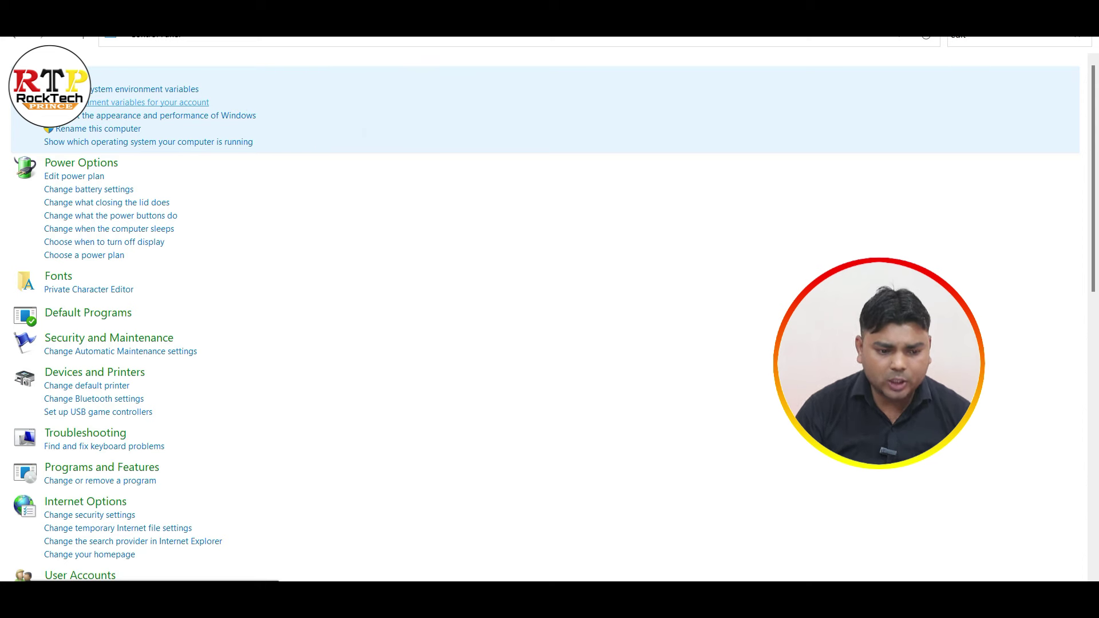
left_click(146, 102)
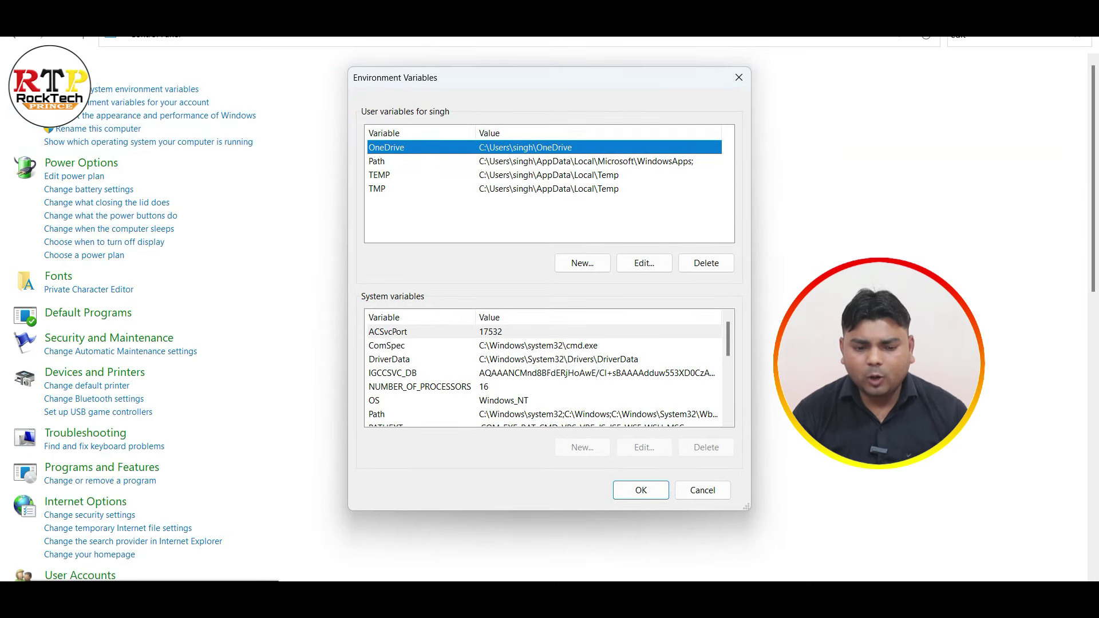
Replace the Path user variable with a new one named PATH, set to C:\Program Files\Mantra\RDService\MFS100, and save the environment variables.
left_click(377, 161)
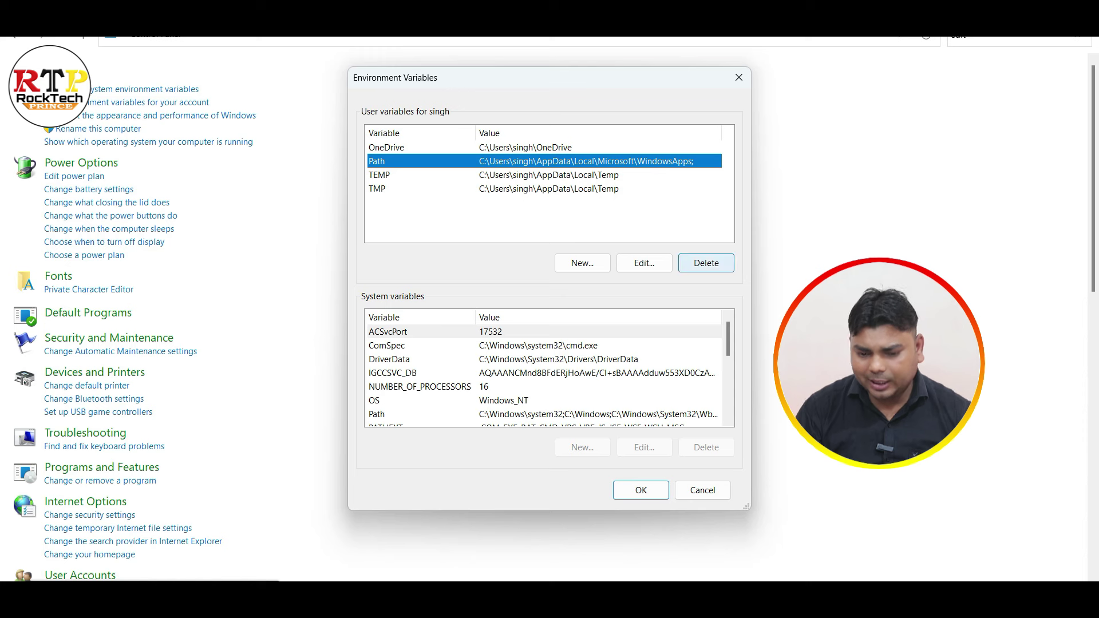
left_click(706, 263)
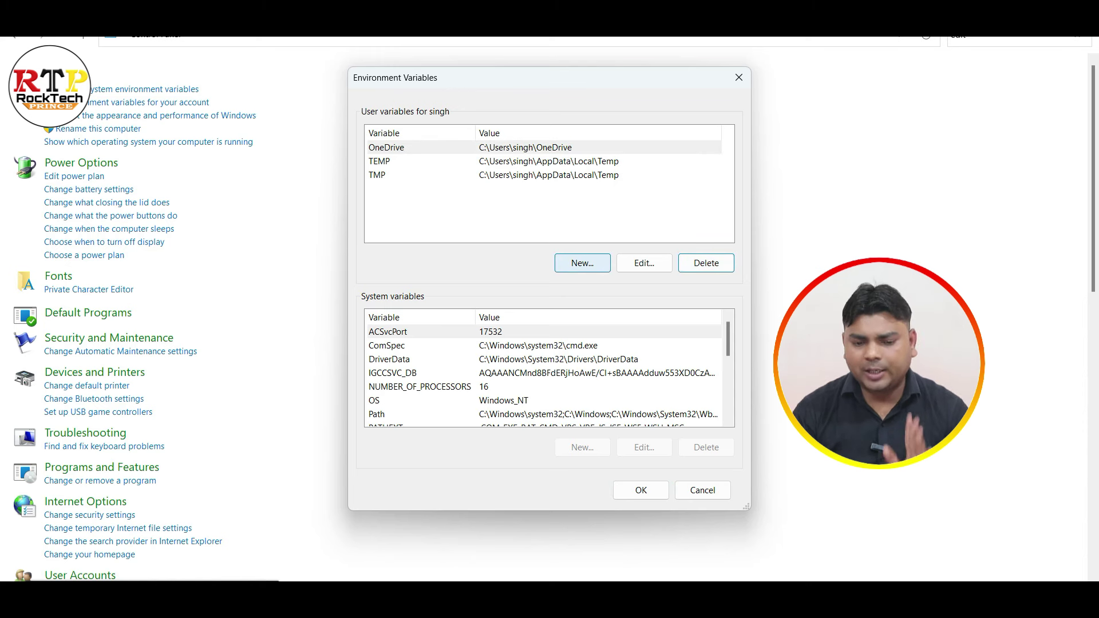
left_click(582, 262)
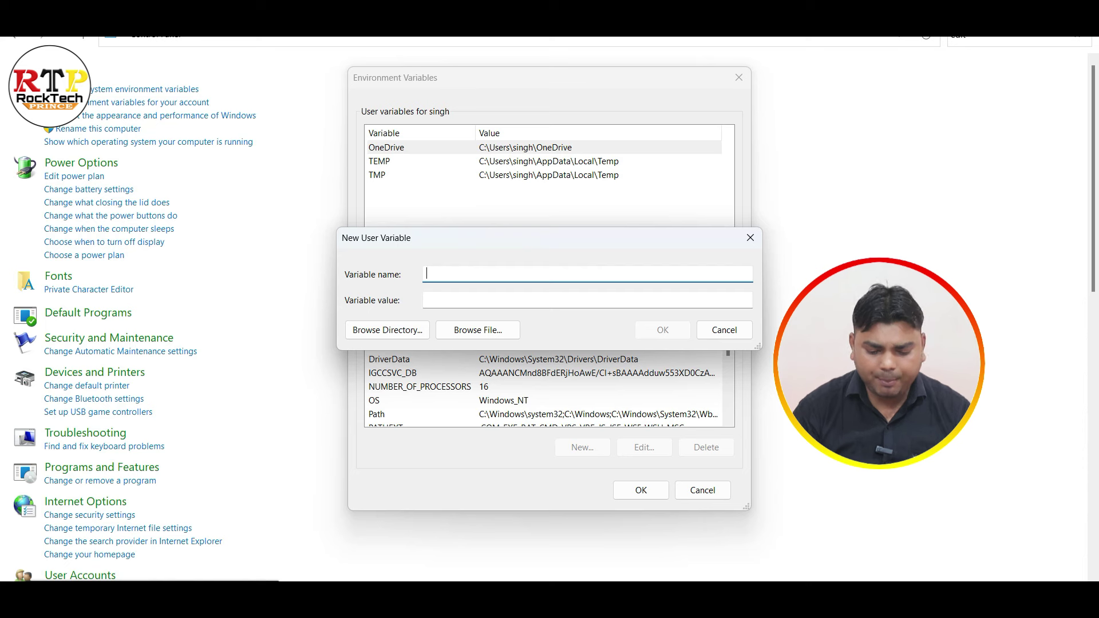
type("PATH")
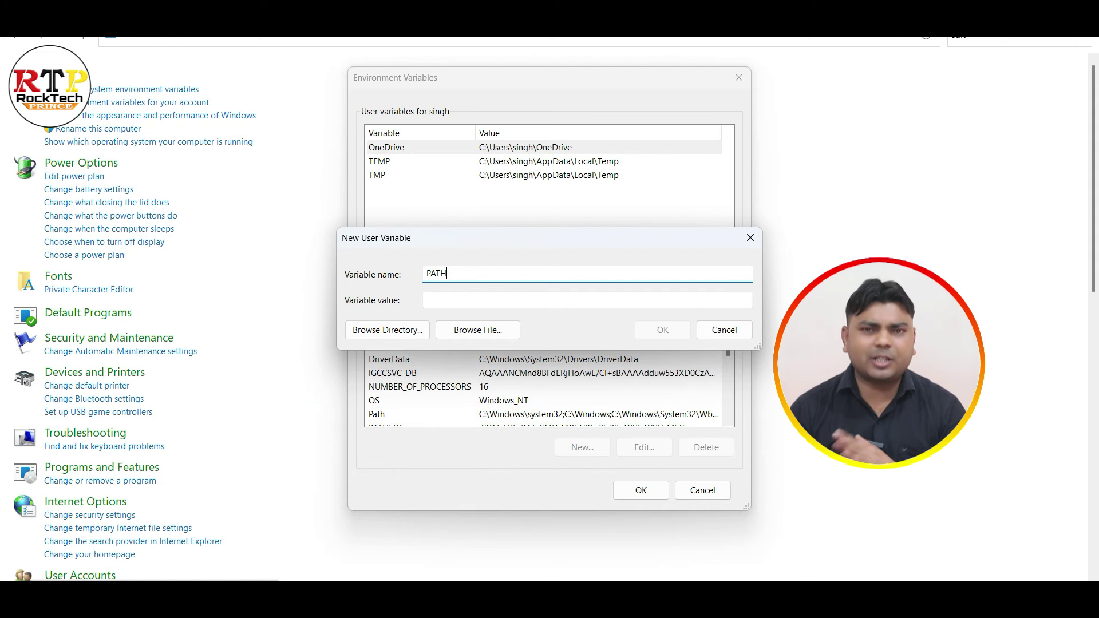
left_click(427, 300)
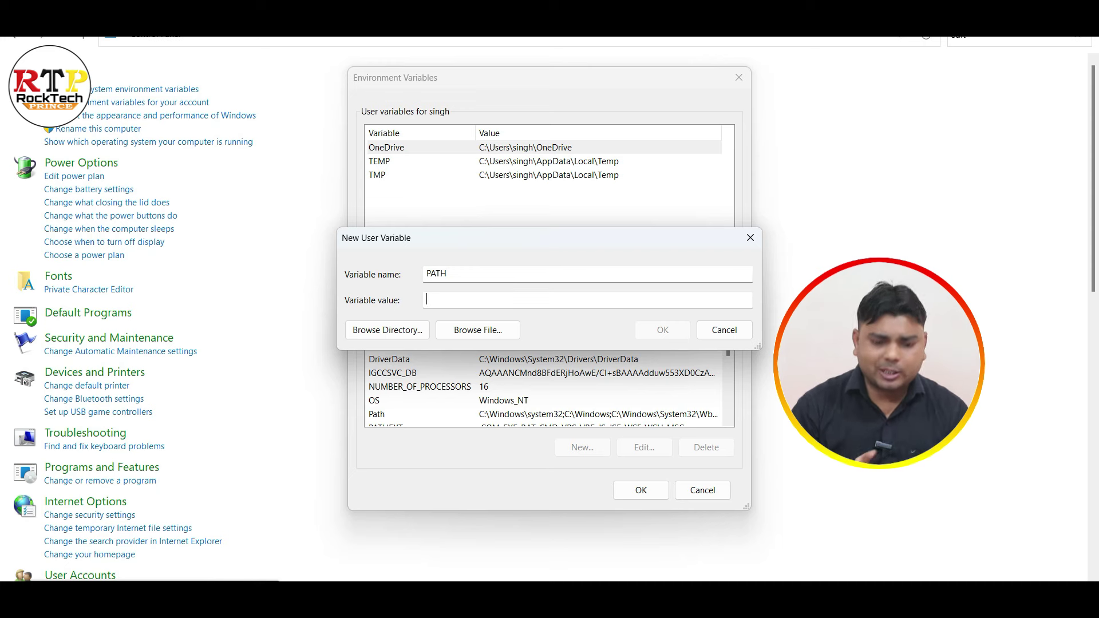
right_click(470, 302)
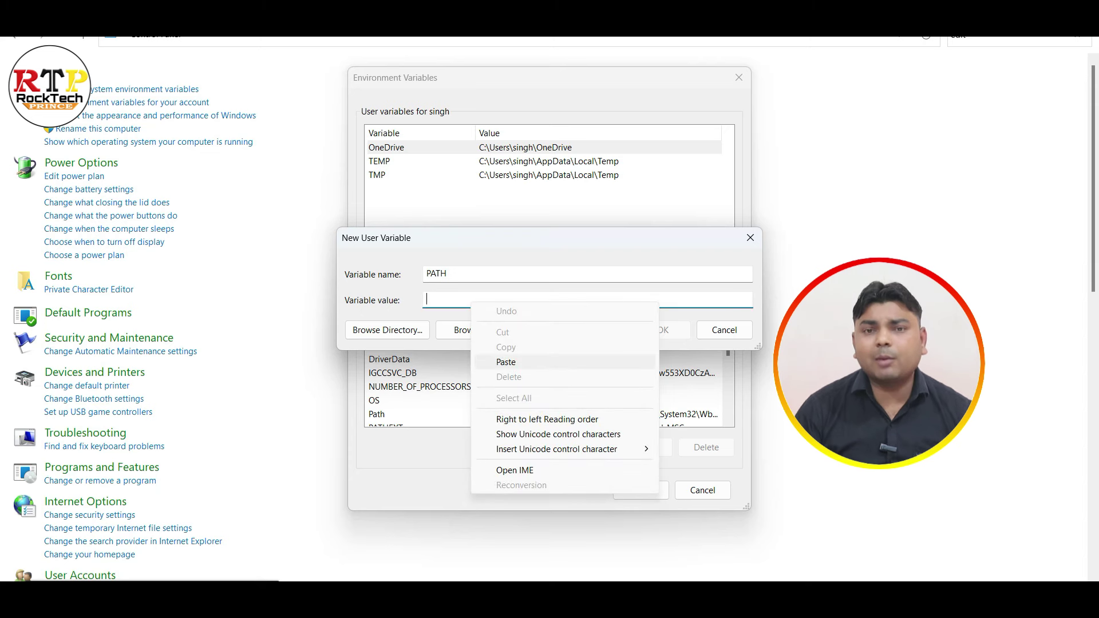
key("Return")
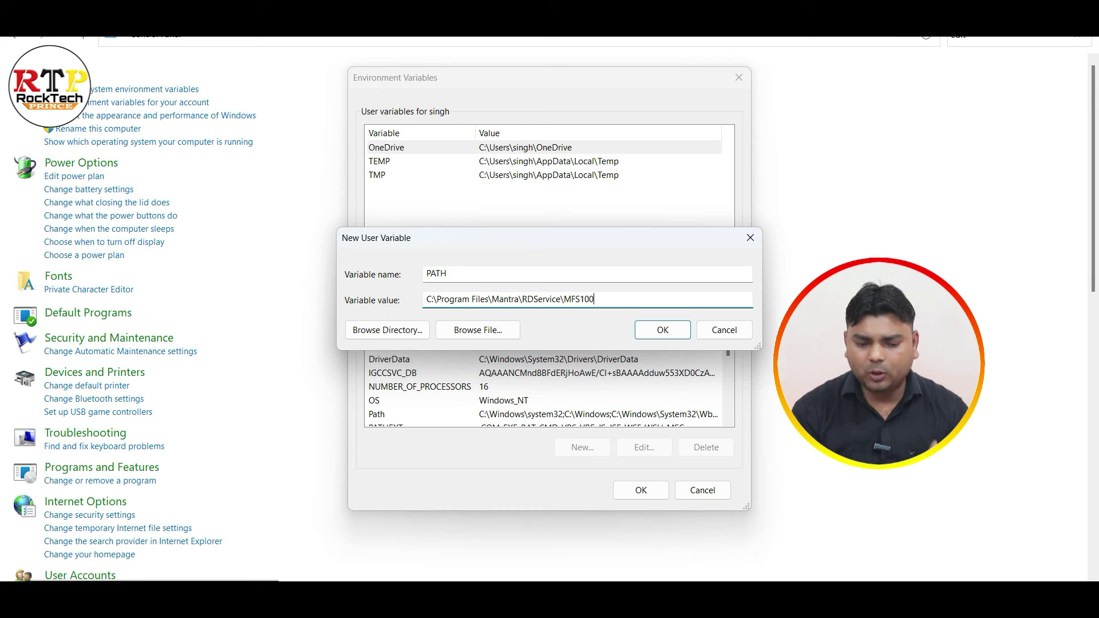
left_click(663, 329)
left_click(543, 162)
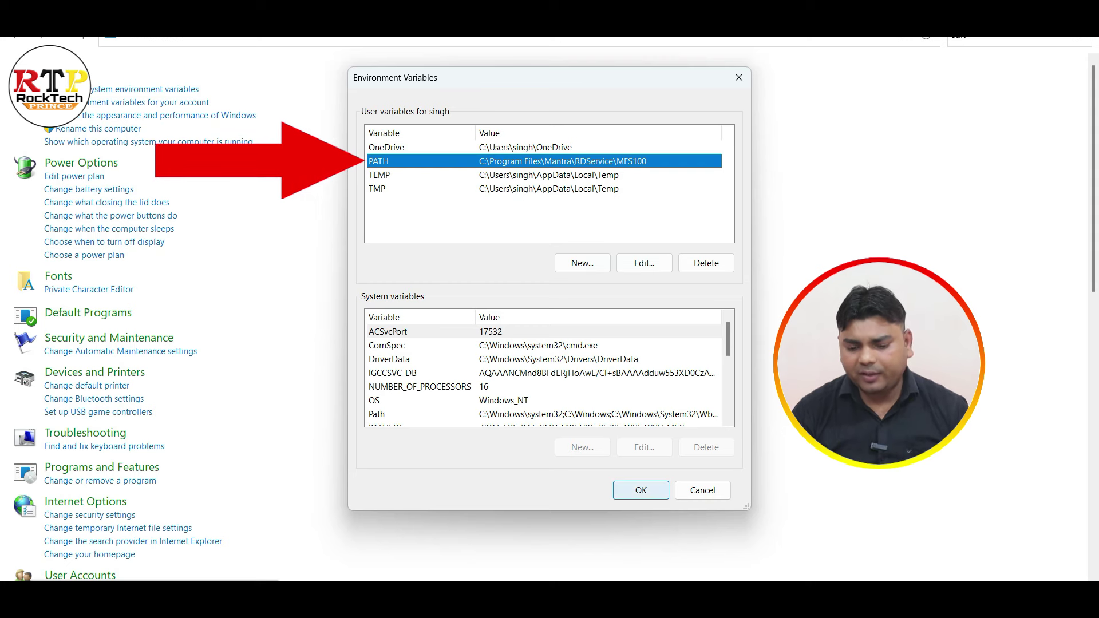
left_click(641, 490)
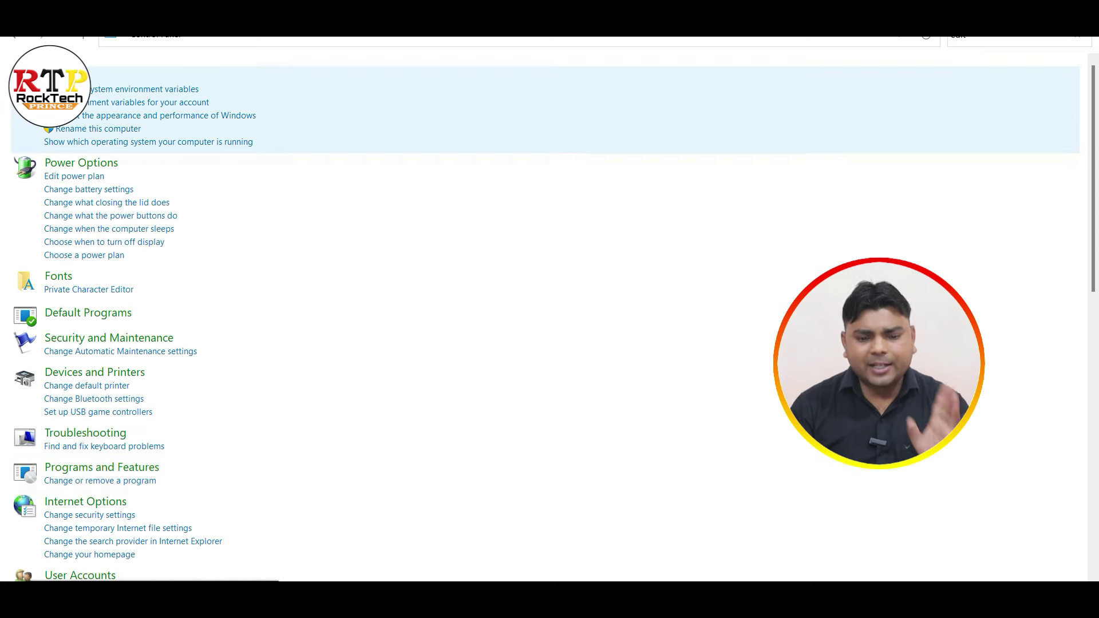
Clear the previous Control Panel search, search for "TIME", and open the Date and Time time zone settings.
left_click(1077, 37)
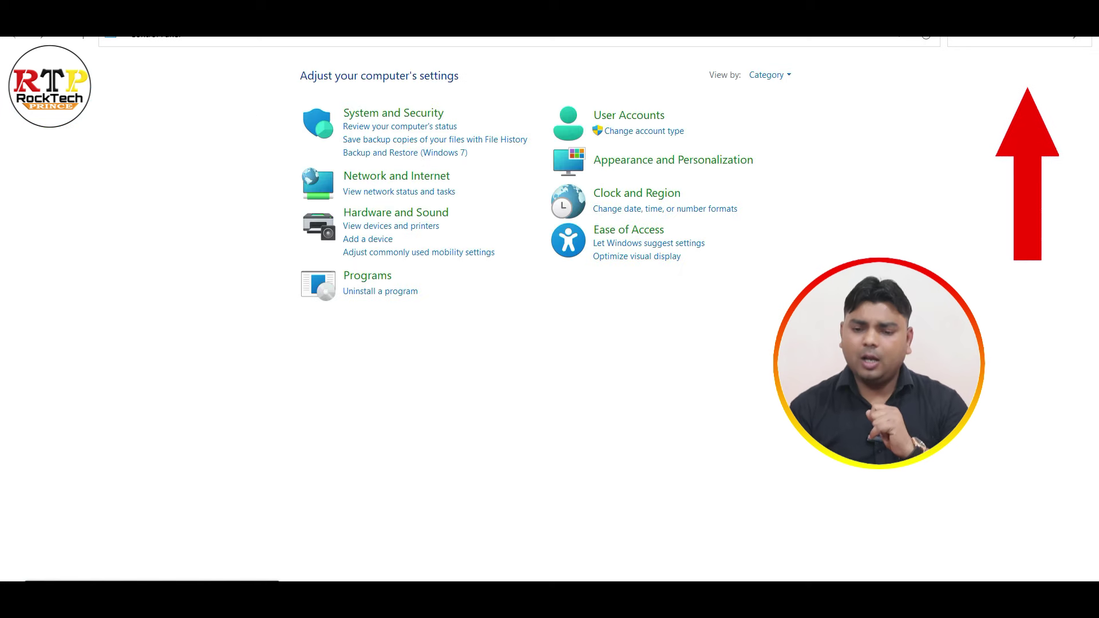
type("Ti")
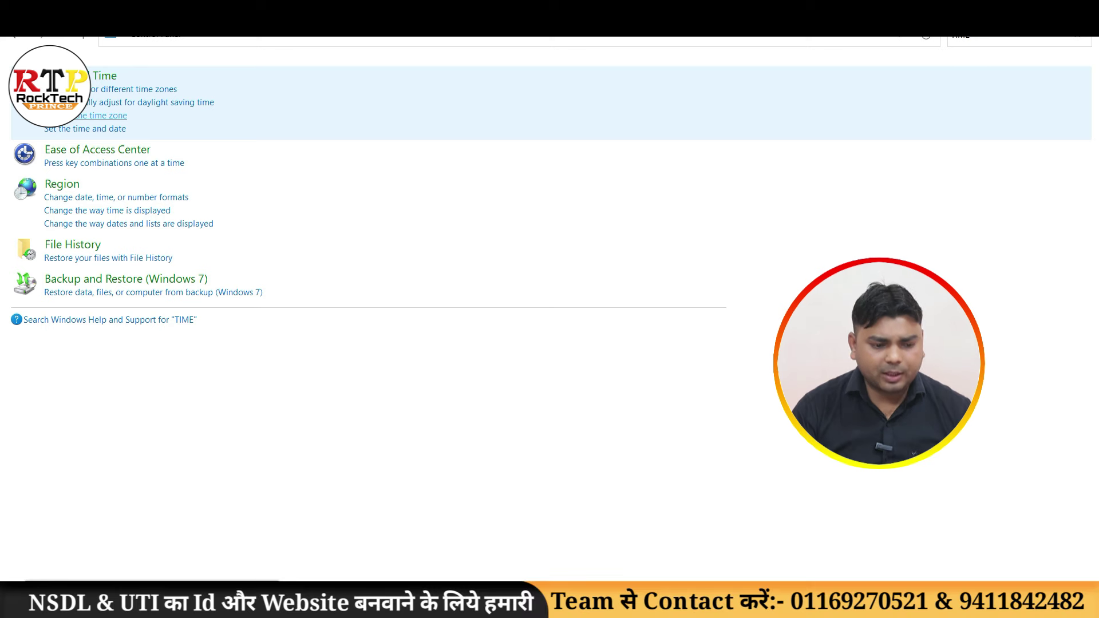
left_click(69, 115)
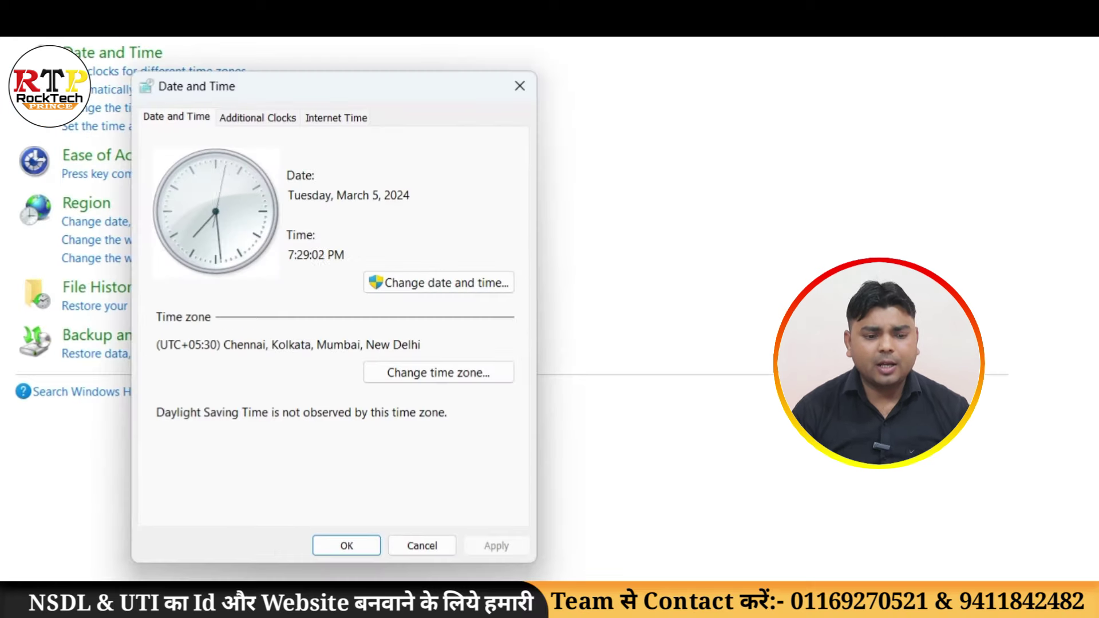
left_click_drag(315, 86, 479, 90)
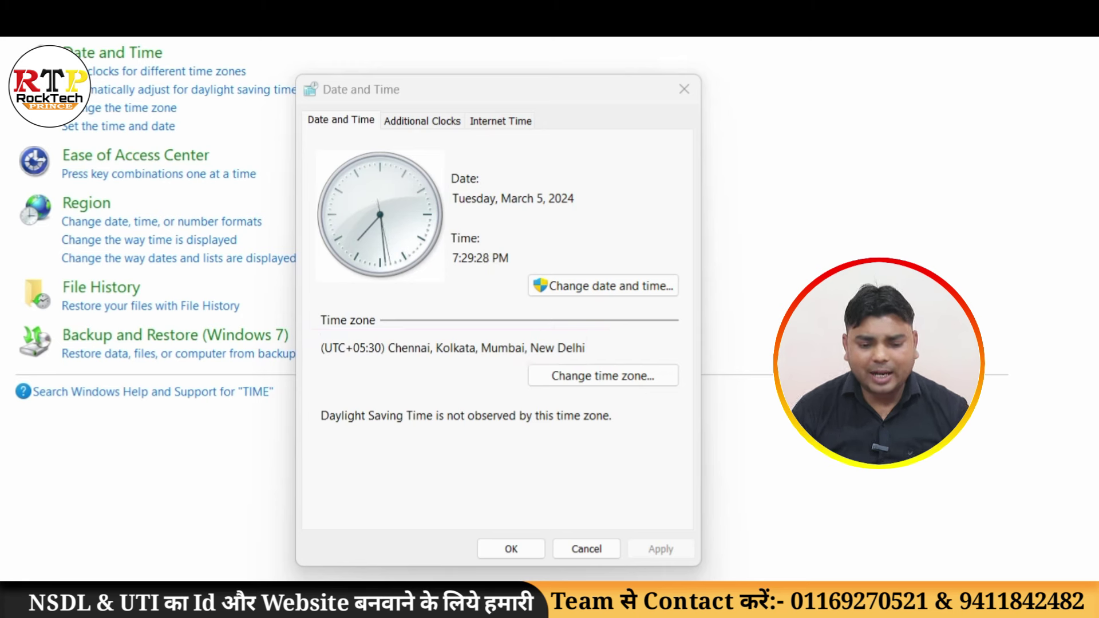
Set the time zone to (UTC+05:30) Chennai, Kolkata, Mumbai, New Delhi and accept it.
left_click(603, 376)
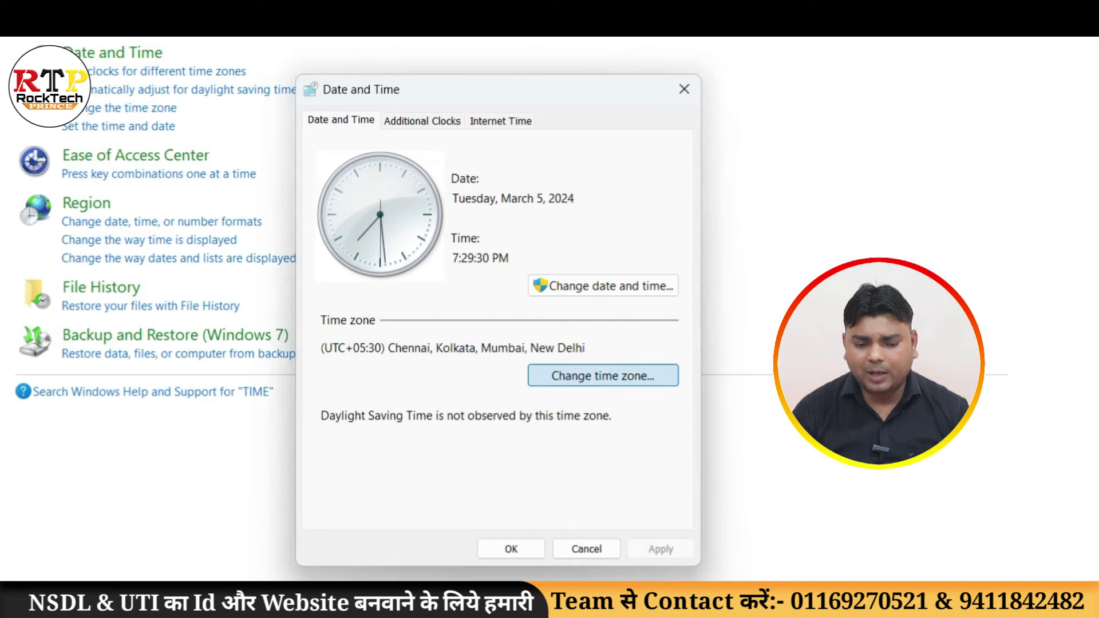
left_click(497, 210)
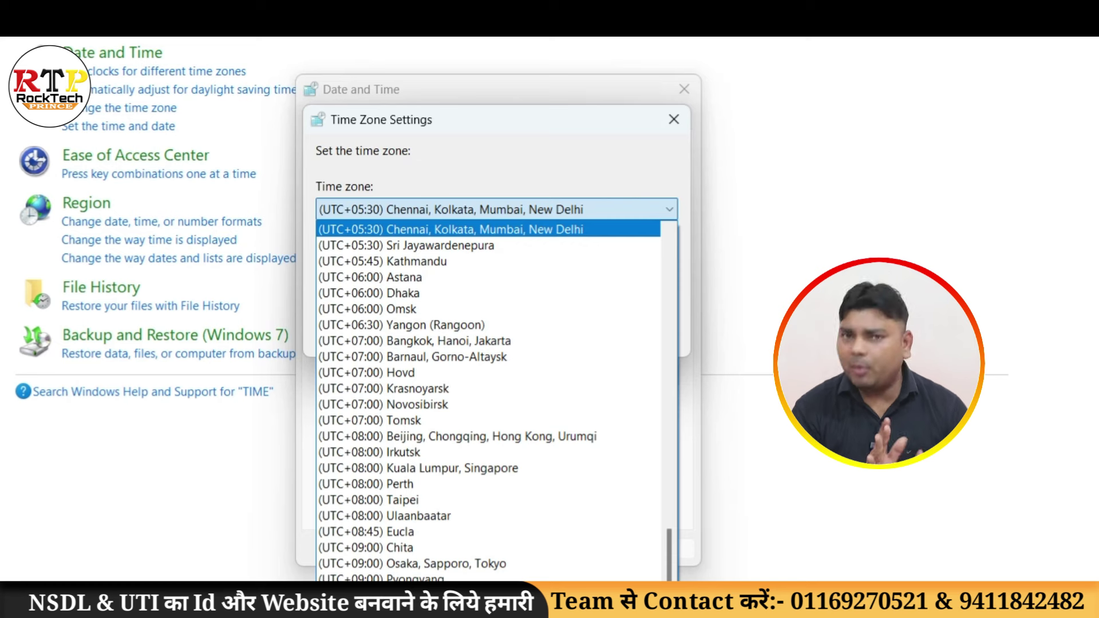
left_click(573, 210)
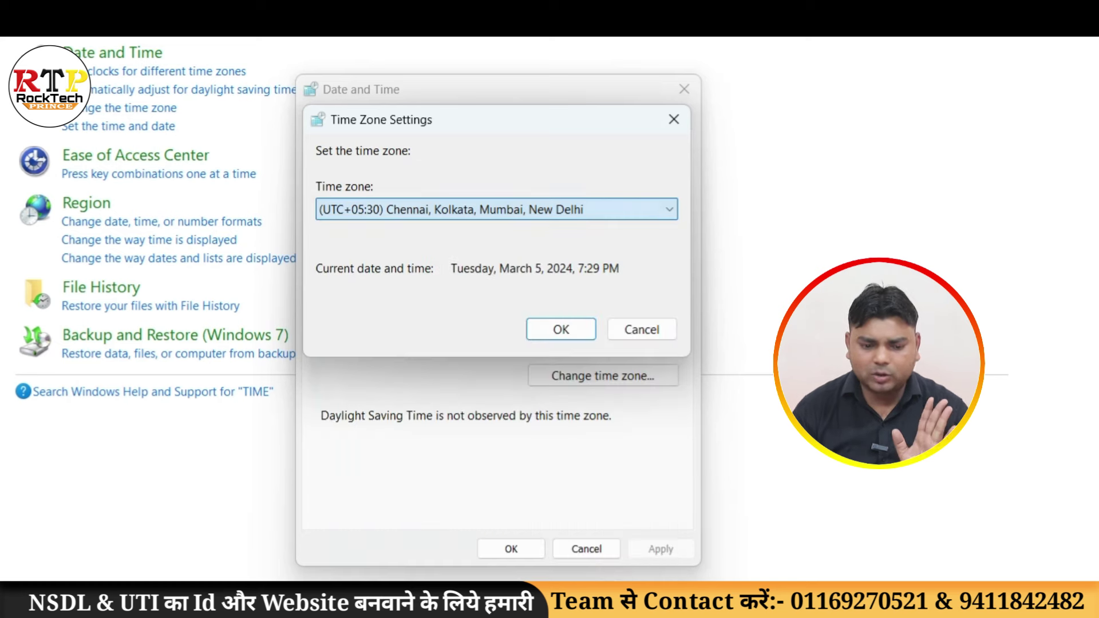
key("Return")
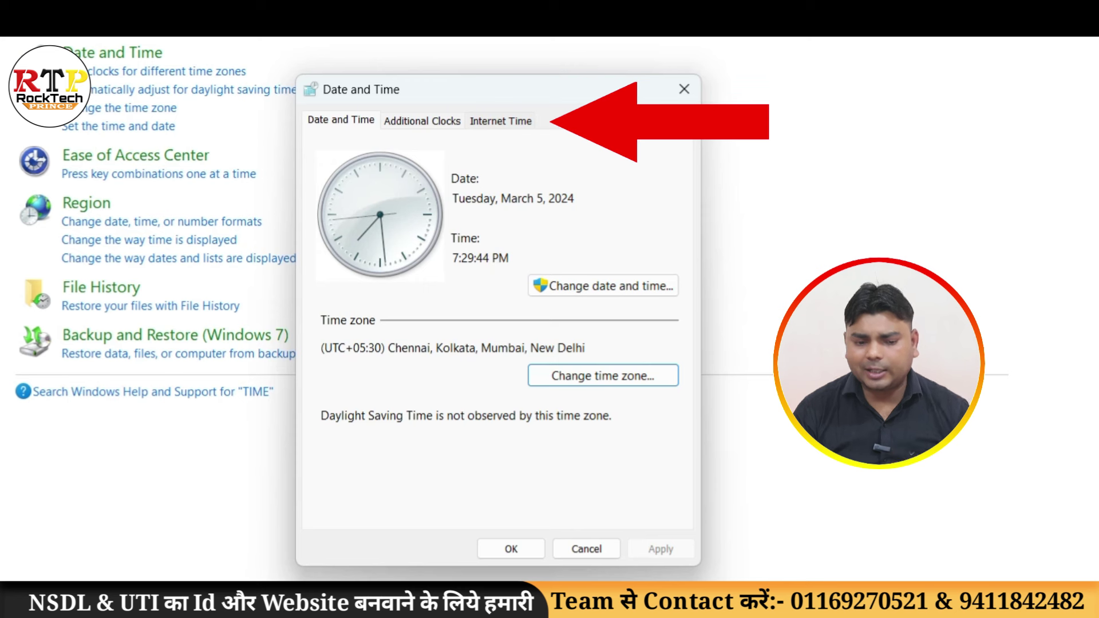
Select time.windows.com as the Internet time server and synchronize the computer's clock with it.
left_click(501, 121)
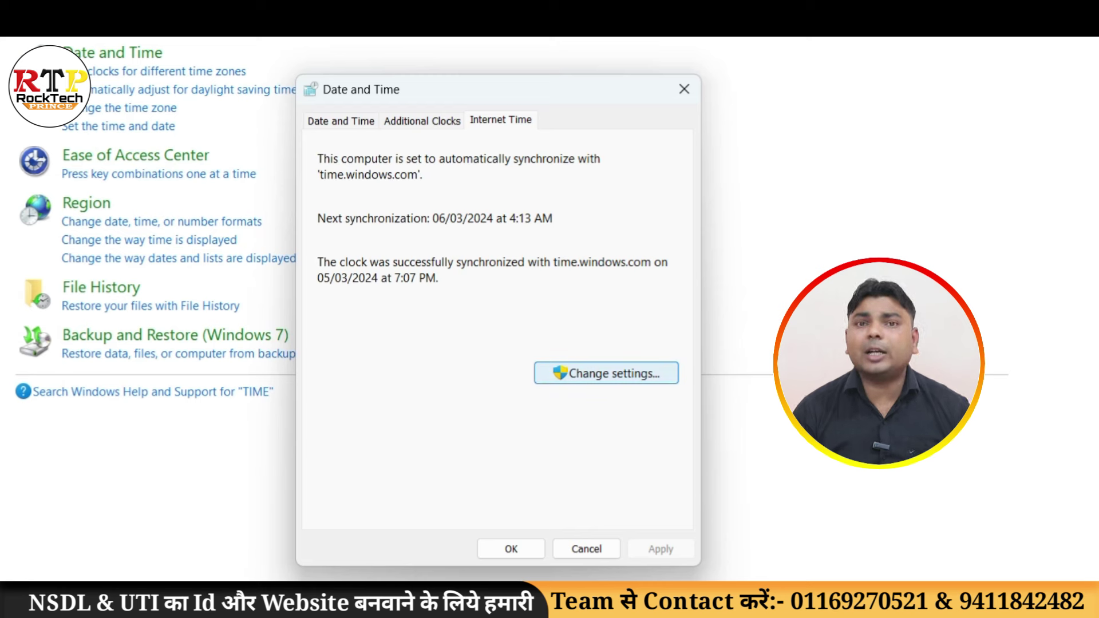
left_click(606, 373)
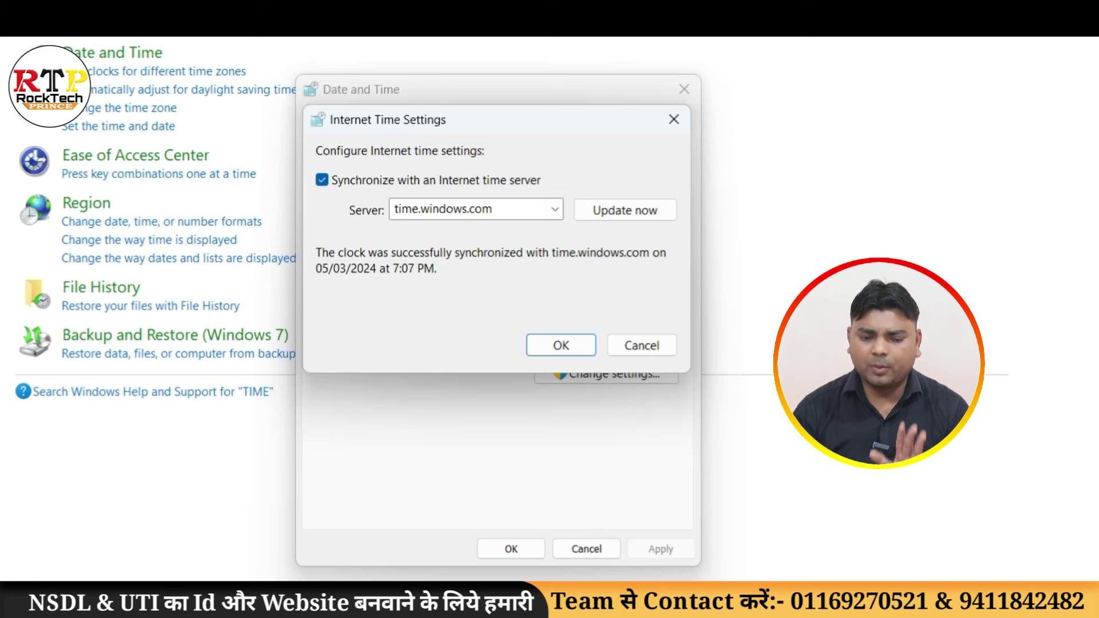
left_click(555, 210)
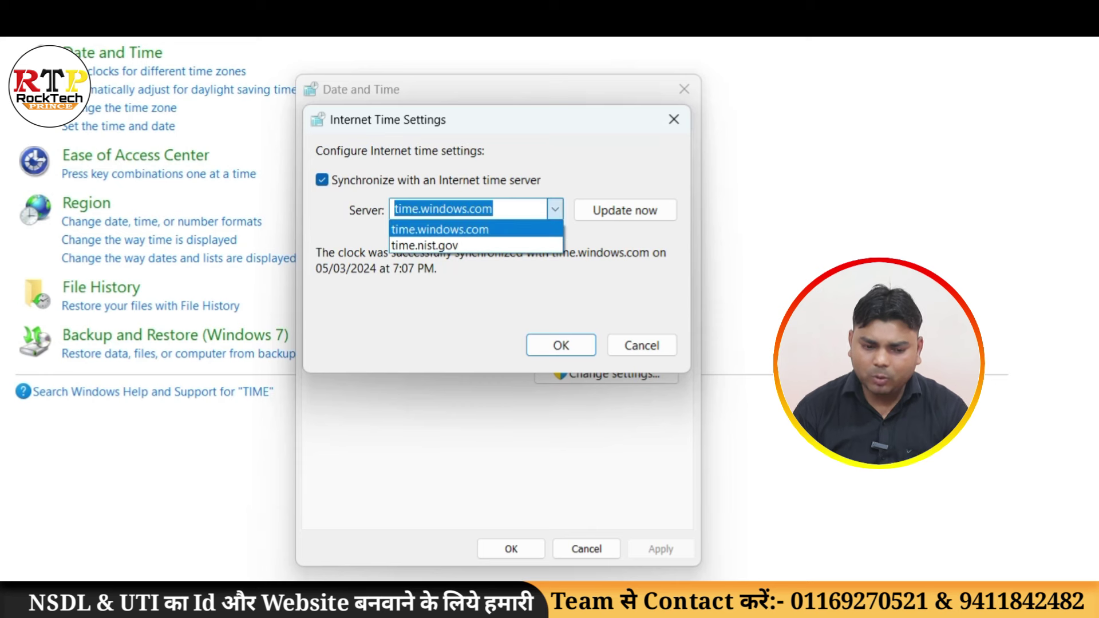
left_click(440, 230)
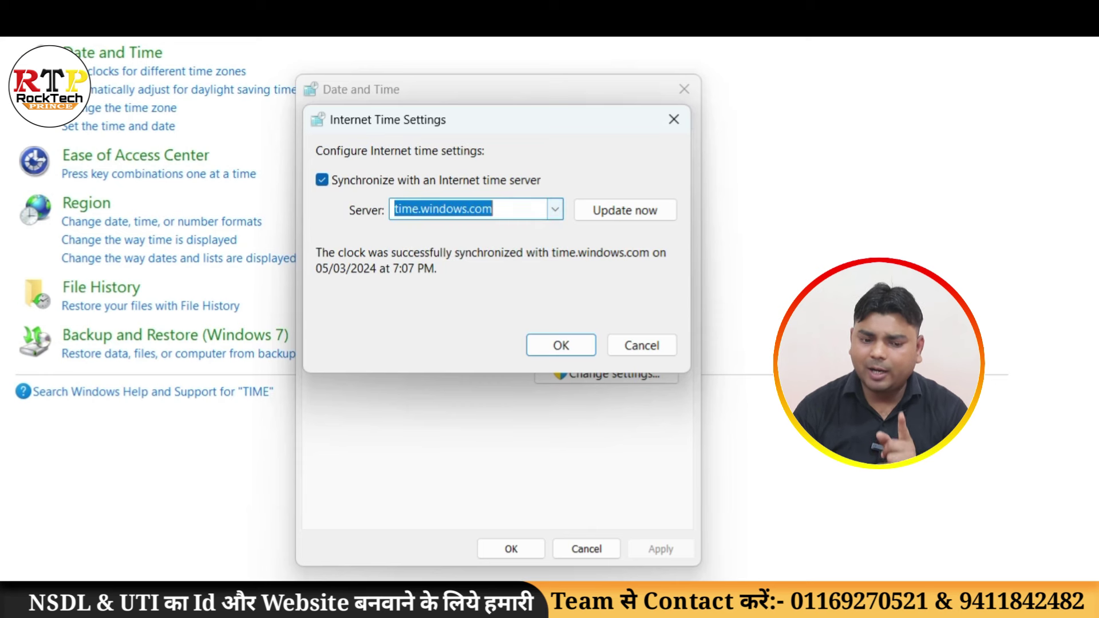
left_click(499, 209)
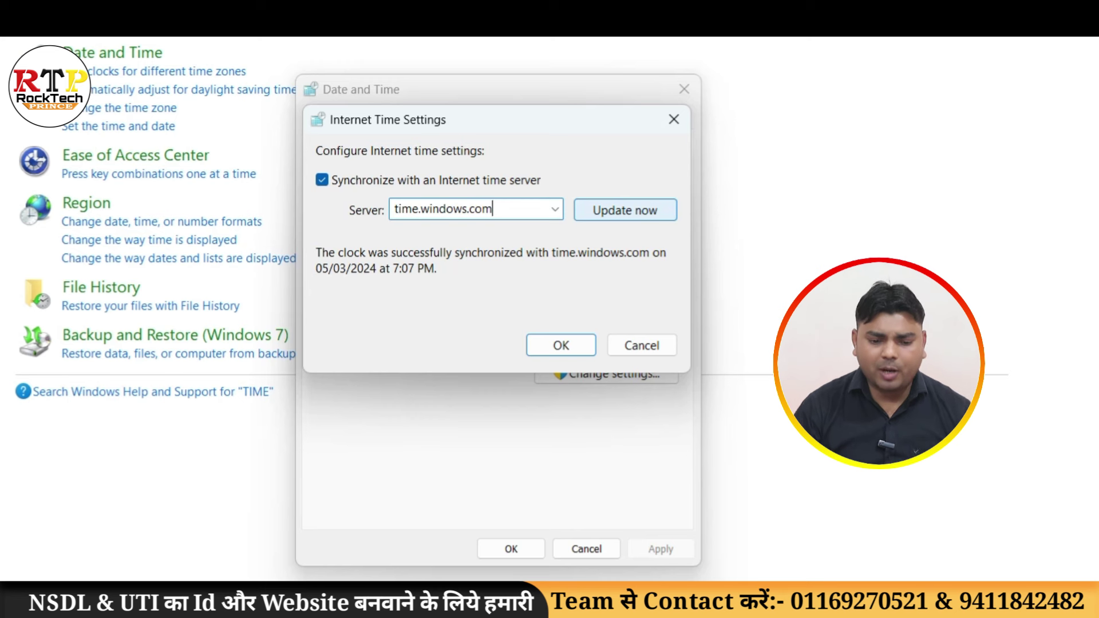
left_click(625, 210)
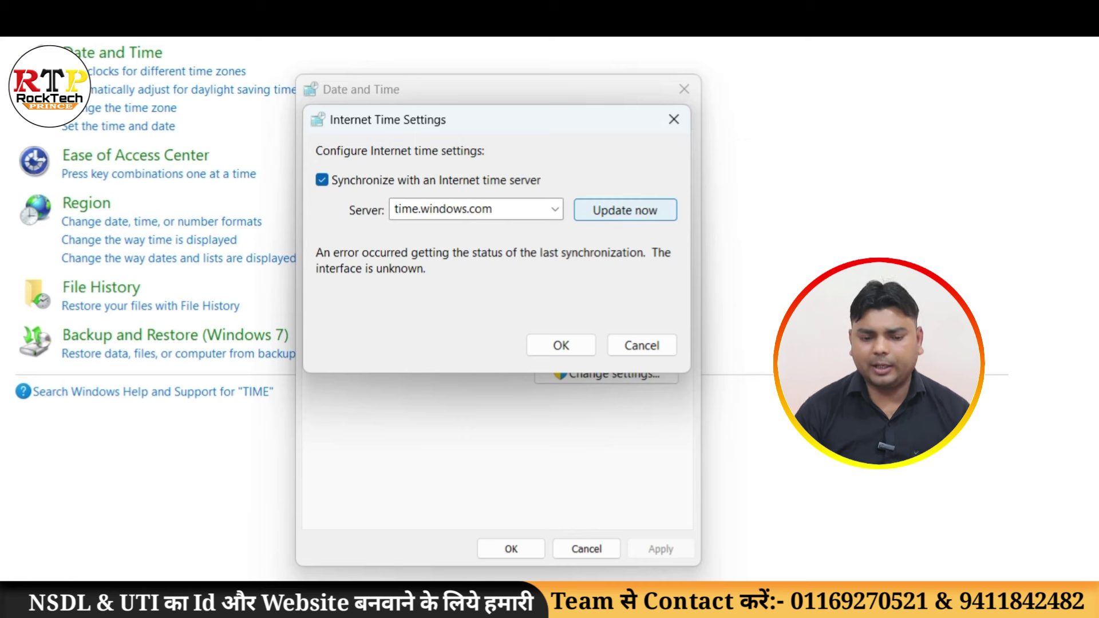
left_click(625, 210)
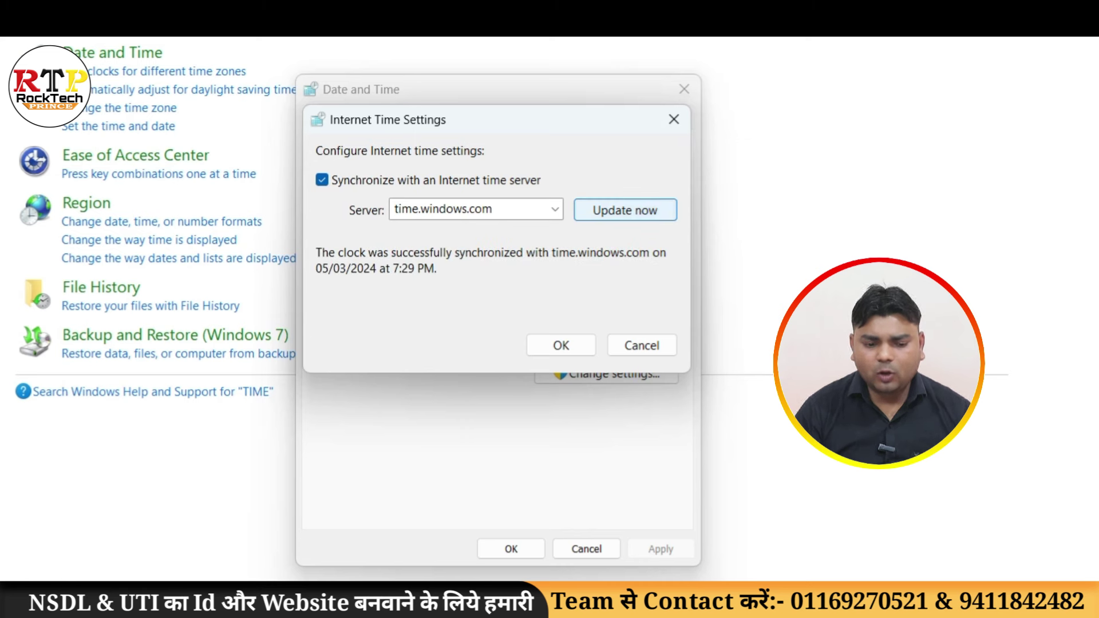